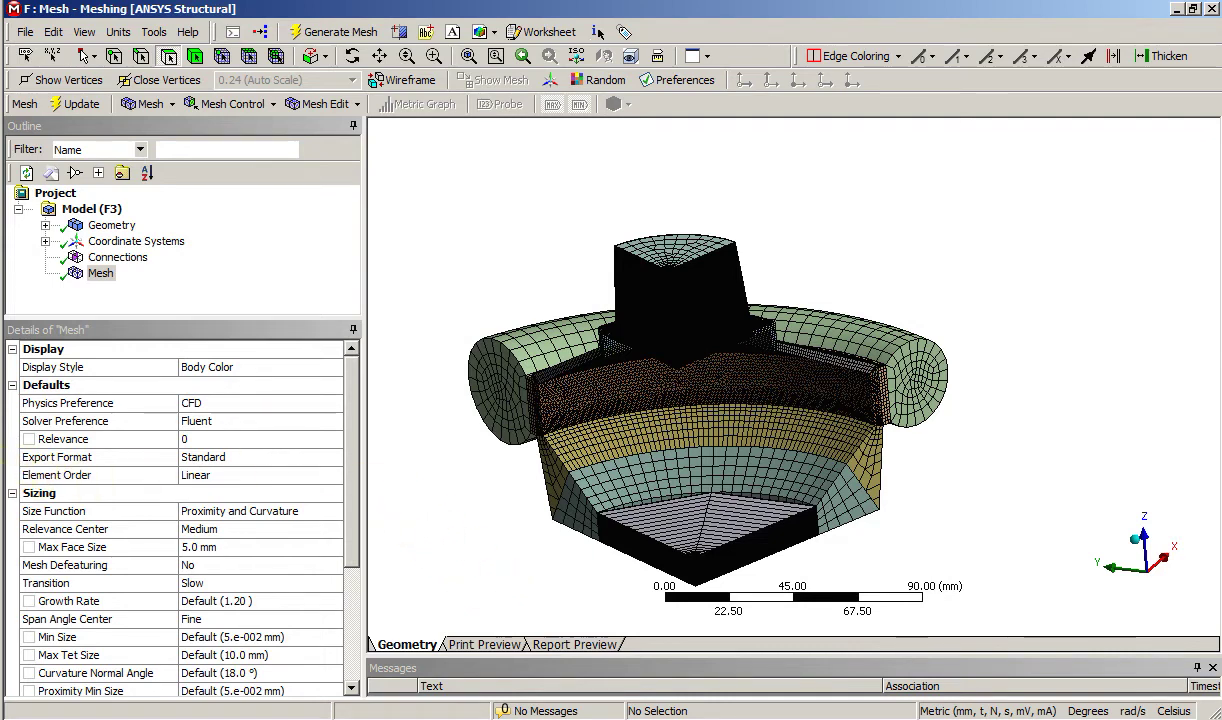
Switch to NX, box-select the sliced assembly to inspect its edges, and return to the meshing window.
{"action": "mouse_move", "coordinate": [3, 465]}
{"action": "left_click", "coordinate": [60, 479]}
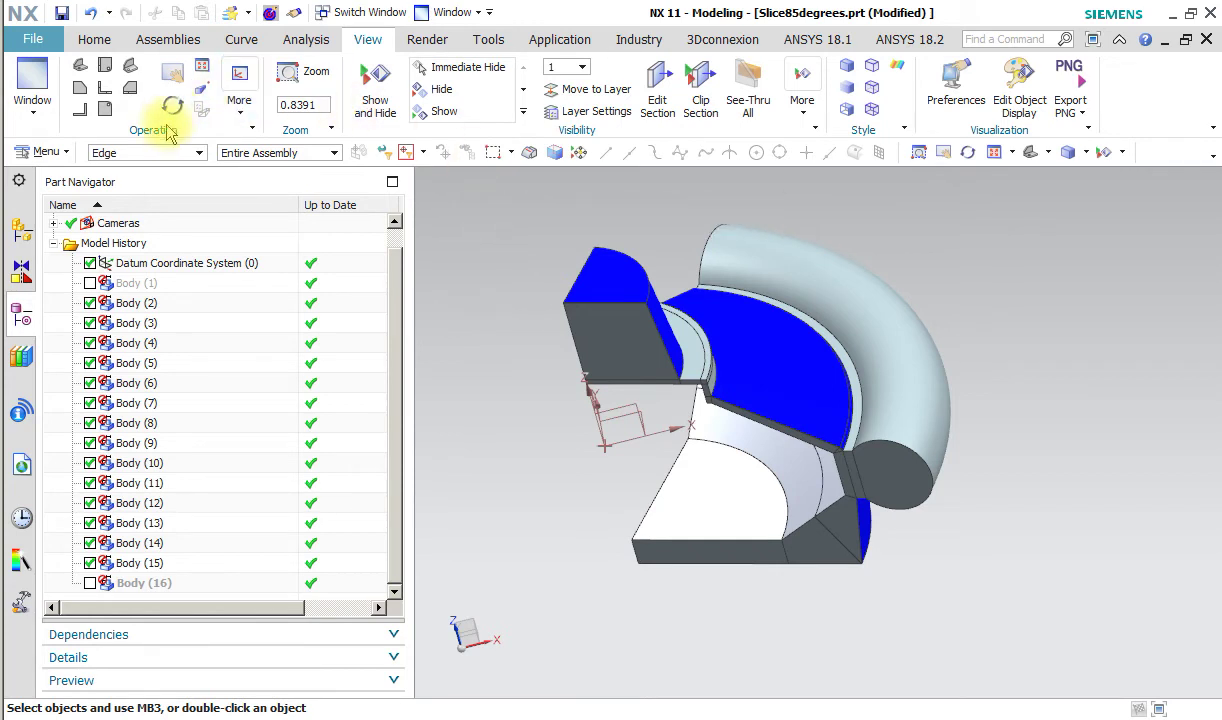
{"action": "left_click_drag", "start_coordinate": [480, 202], "coordinate": [1039, 627]}
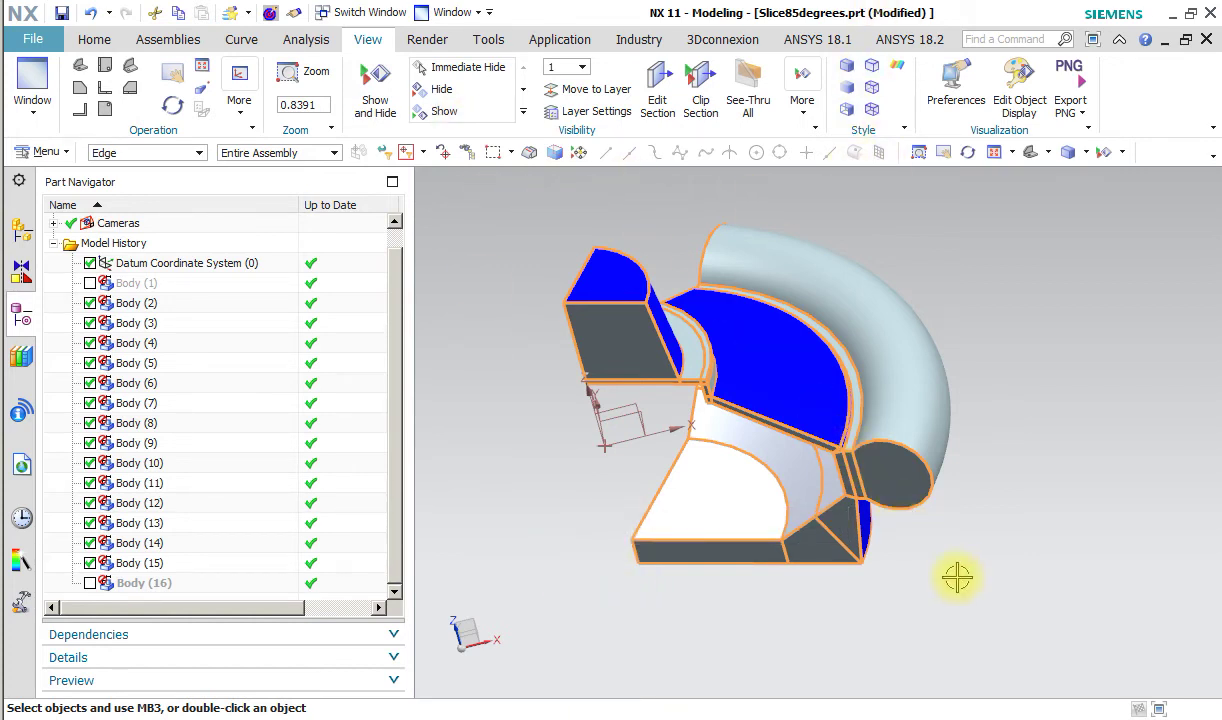
{"action": "left_click", "coordinate": [1174, 15]}
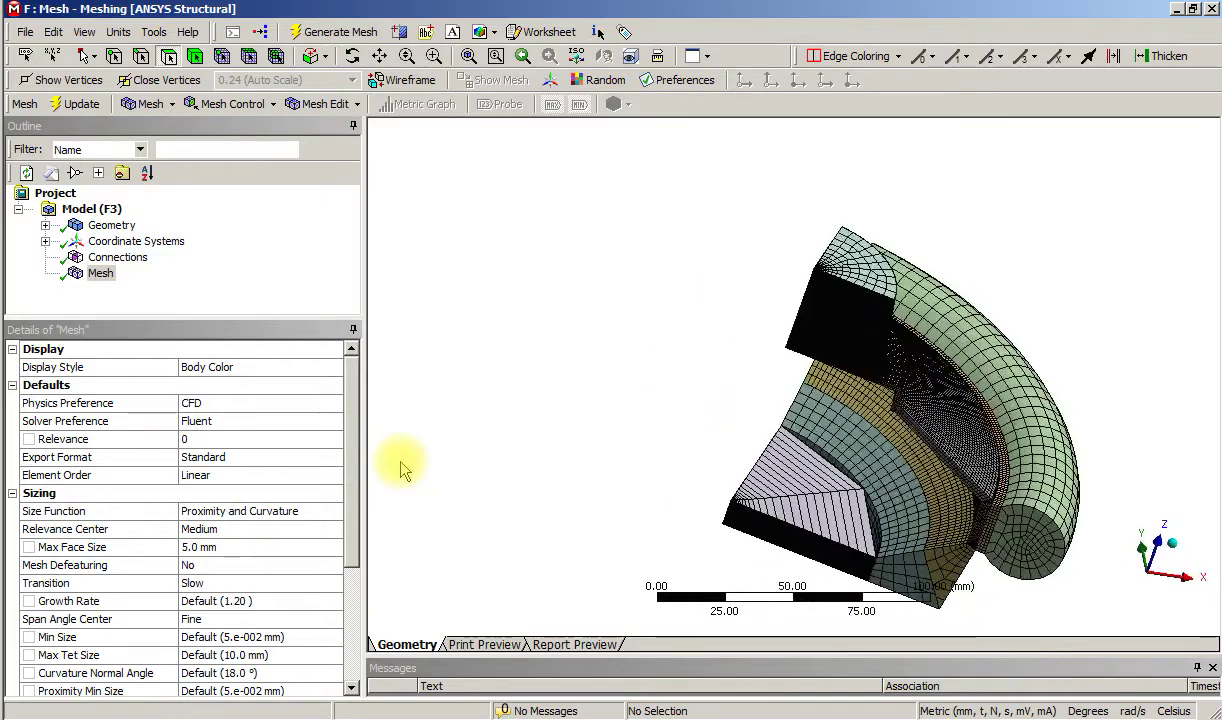
List the geometry's parts, examine the mesh at the sharp corner beside the round green part, and locate the Mesh Defeaturing setting.
{"action": "left_click", "coordinate": [45, 225]}
{"action": "left_click", "coordinate": [458, 349]}
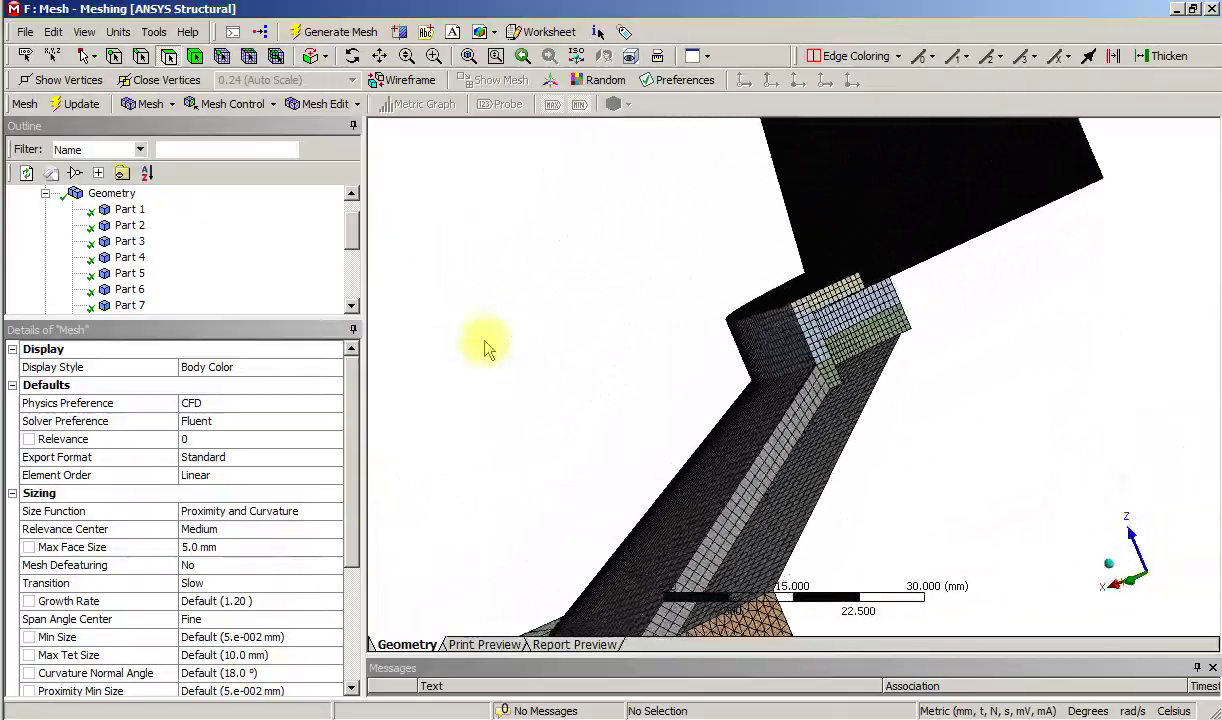
{"action": "left_click_drag", "start_coordinate": [612, 419], "coordinate": [702, 448]}
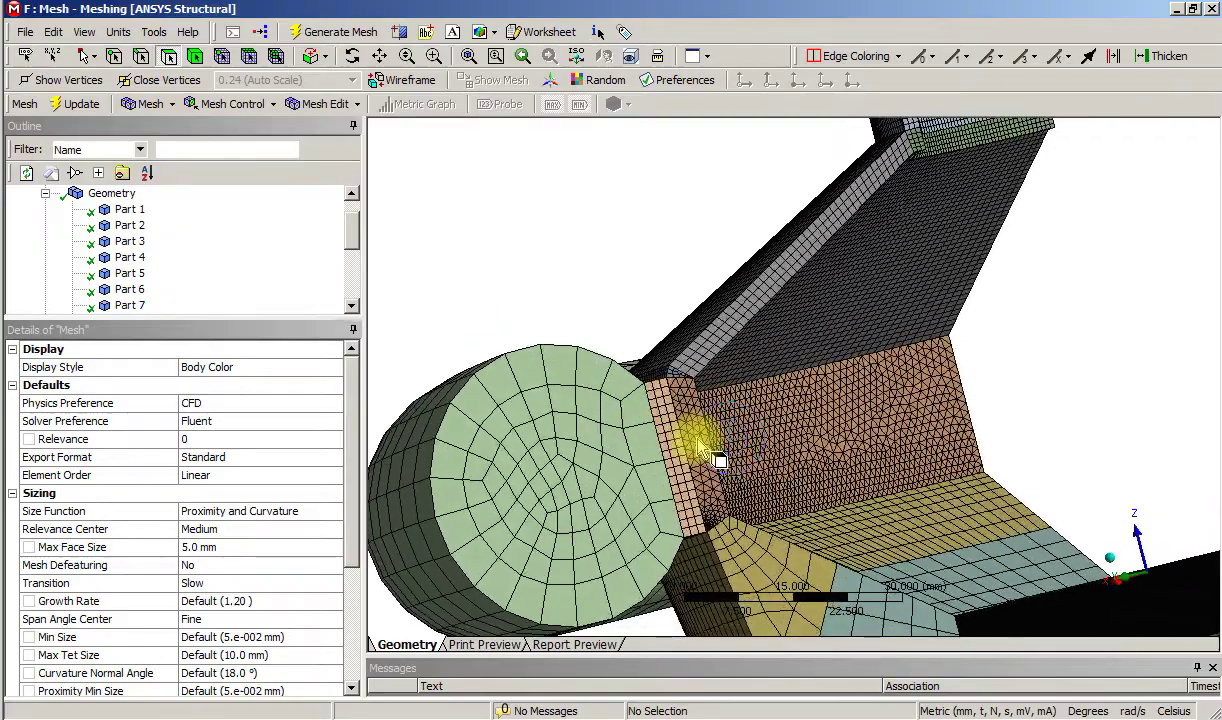
{"action": "left_click_drag", "start_coordinate": [643, 377], "coordinate": [646, 535]}
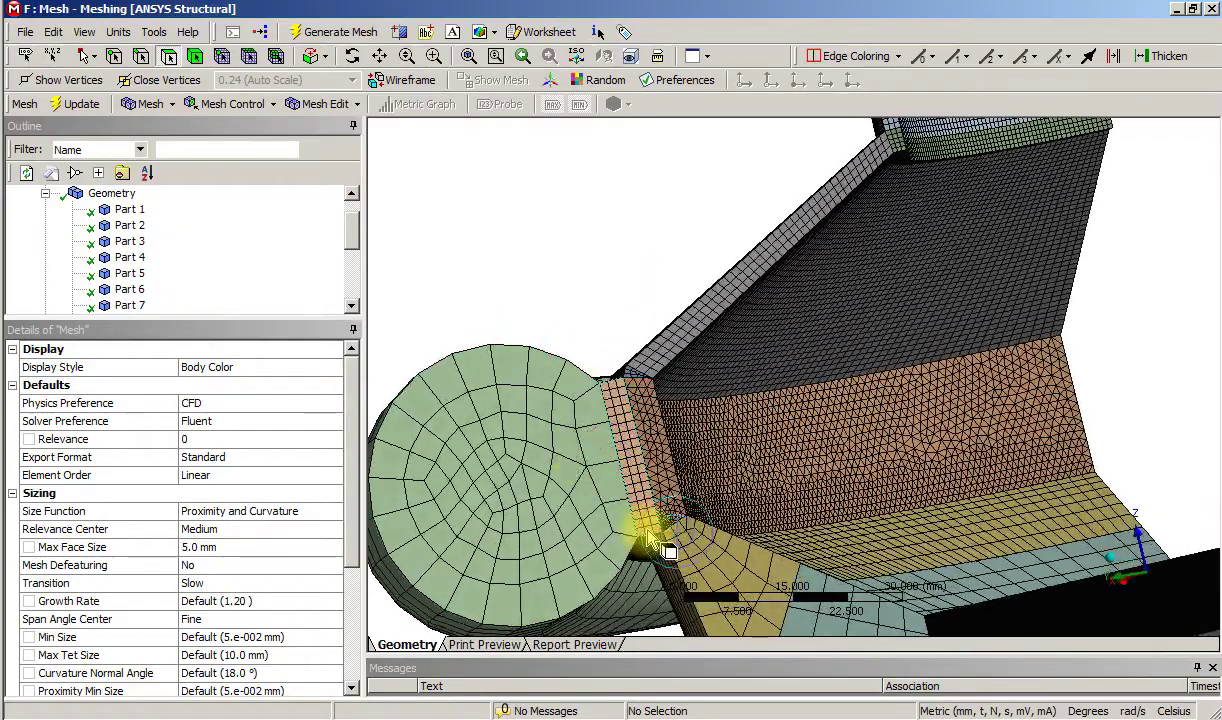
{"action": "right_click_drag", "start_coordinate": [685, 561], "coordinate": [686, 562]}
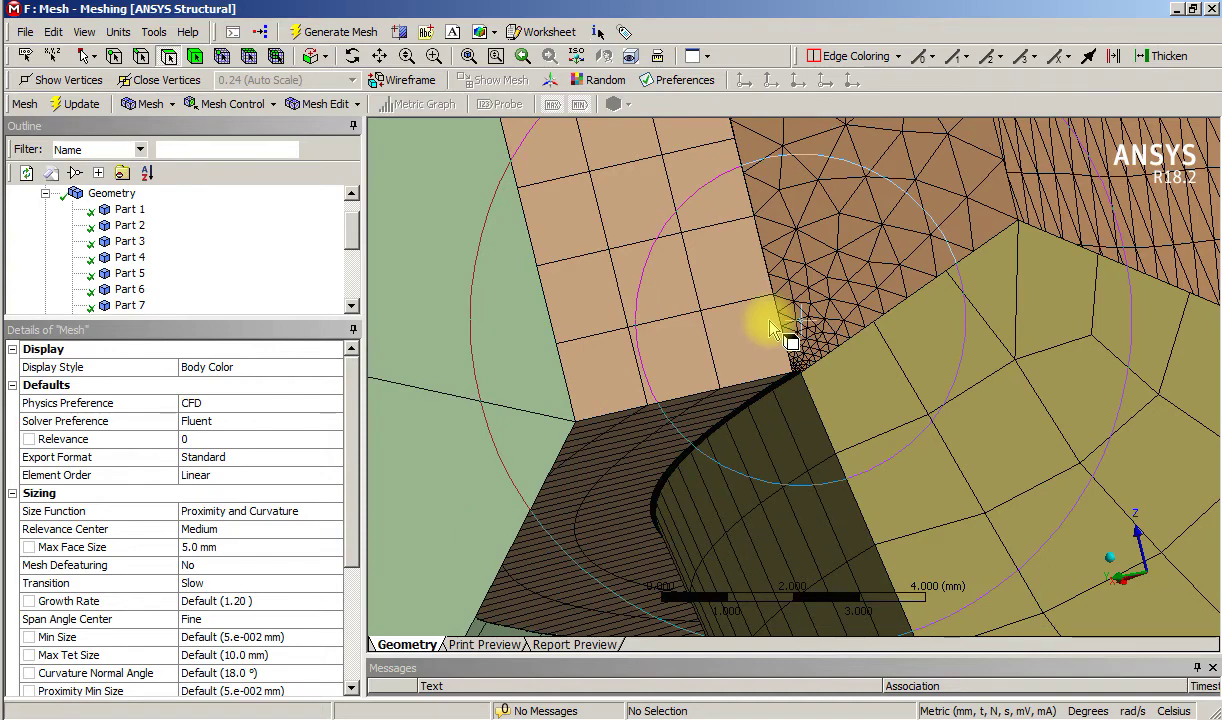
{"action": "right_click_drag", "start_coordinate": [772, 327], "coordinate": [823, 415]}
{"action": "scroll", "coordinate": [823, 425], "scroll_direction": "down", "scroll_amount": 2}
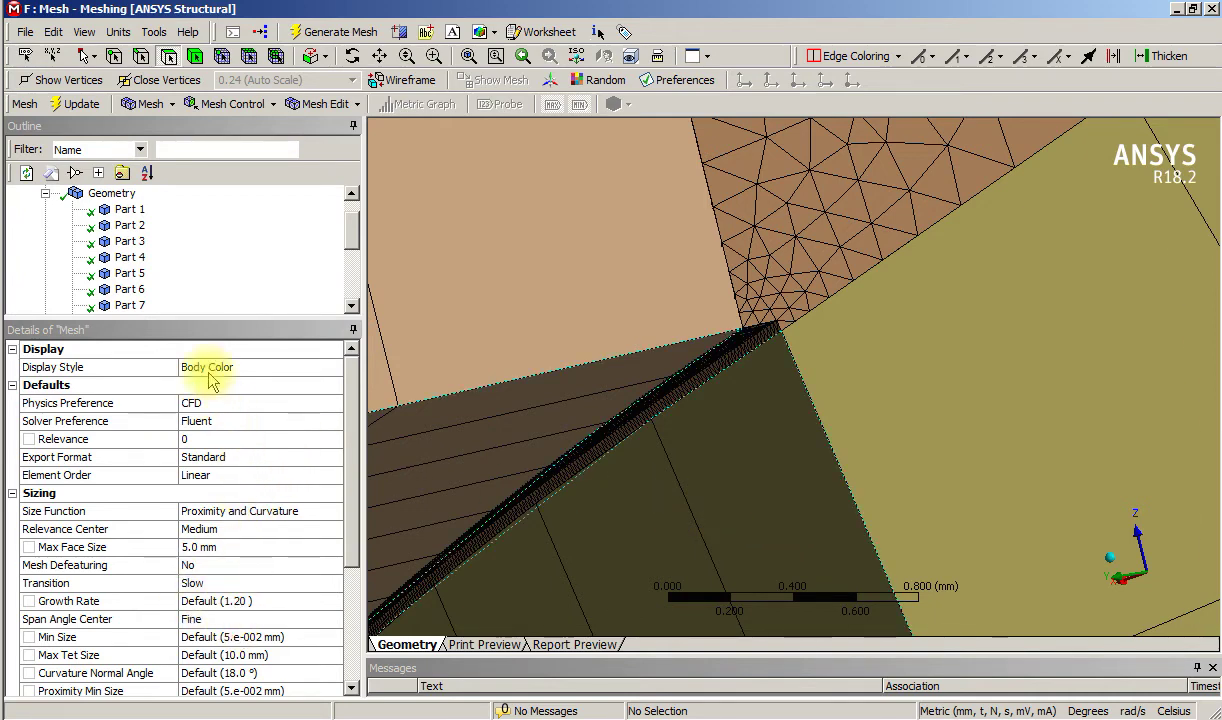
{"action": "left_click_drag", "start_coordinate": [205, 316], "coordinate": [204, 286]}
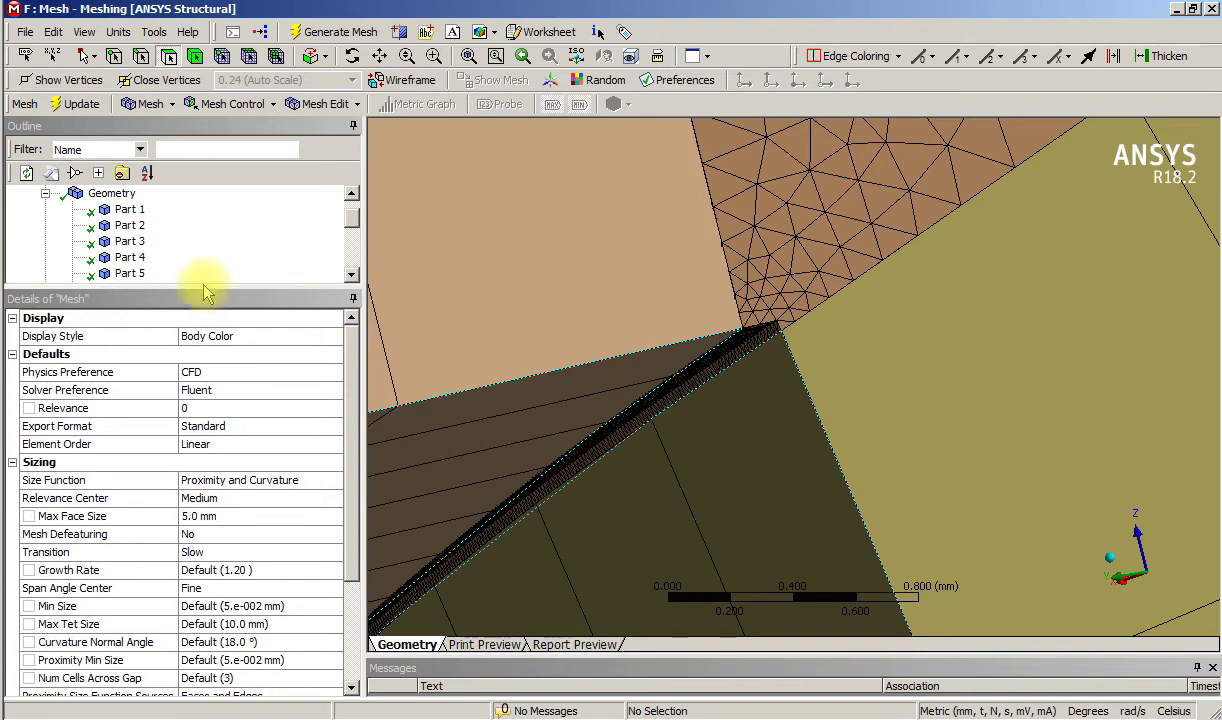
{"action": "left_click", "coordinate": [195, 540]}
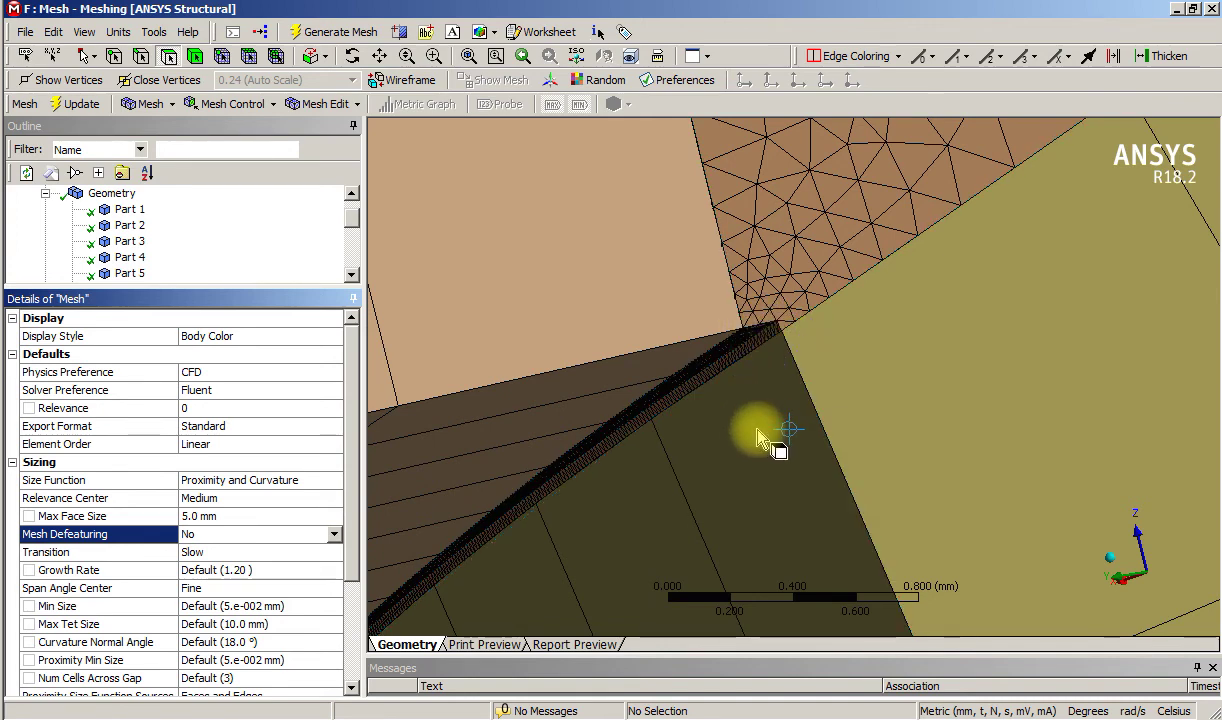
Select the curved face below the sharp corner and examine the mesh along its thin edge and at the upper blue wedge.
{"action": "scroll", "coordinate": [757, 437], "scroll_direction": "down", "scroll_amount": 4}
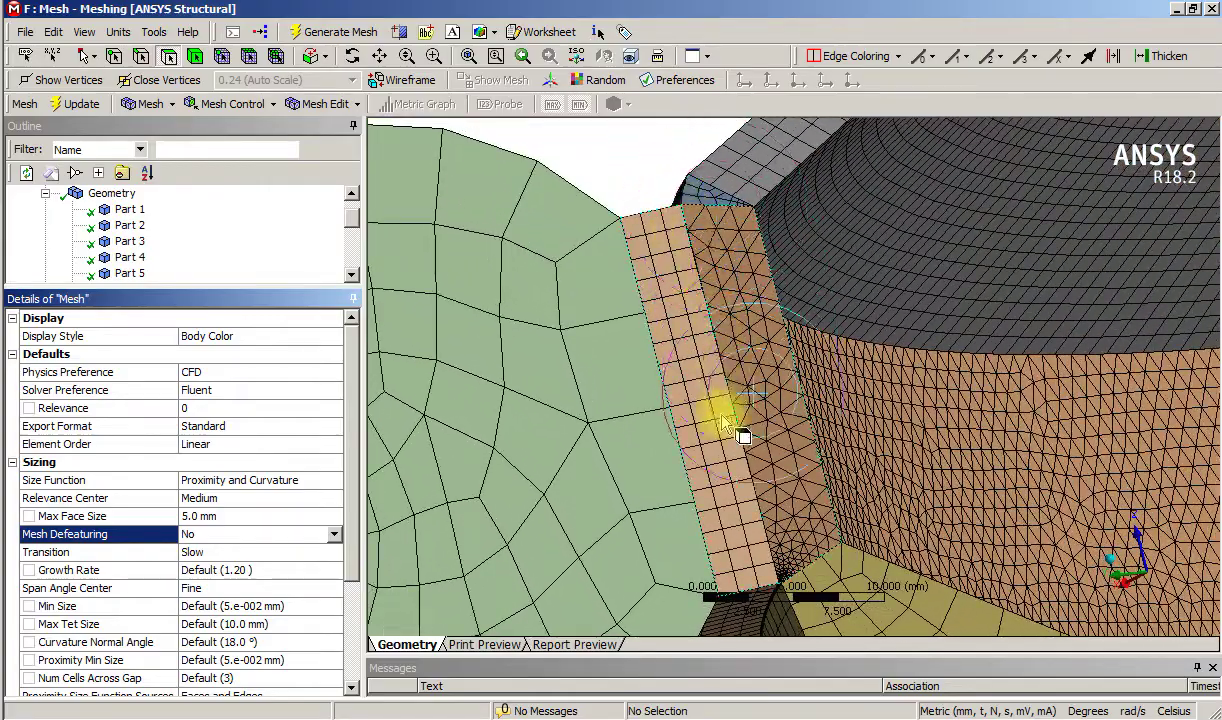
{"action": "left_click", "coordinate": [762, 567]}
{"action": "left_click", "coordinate": [782, 612]}
{"action": "scroll", "coordinate": [782, 612], "scroll_direction": "up", "scroll_amount": 5}
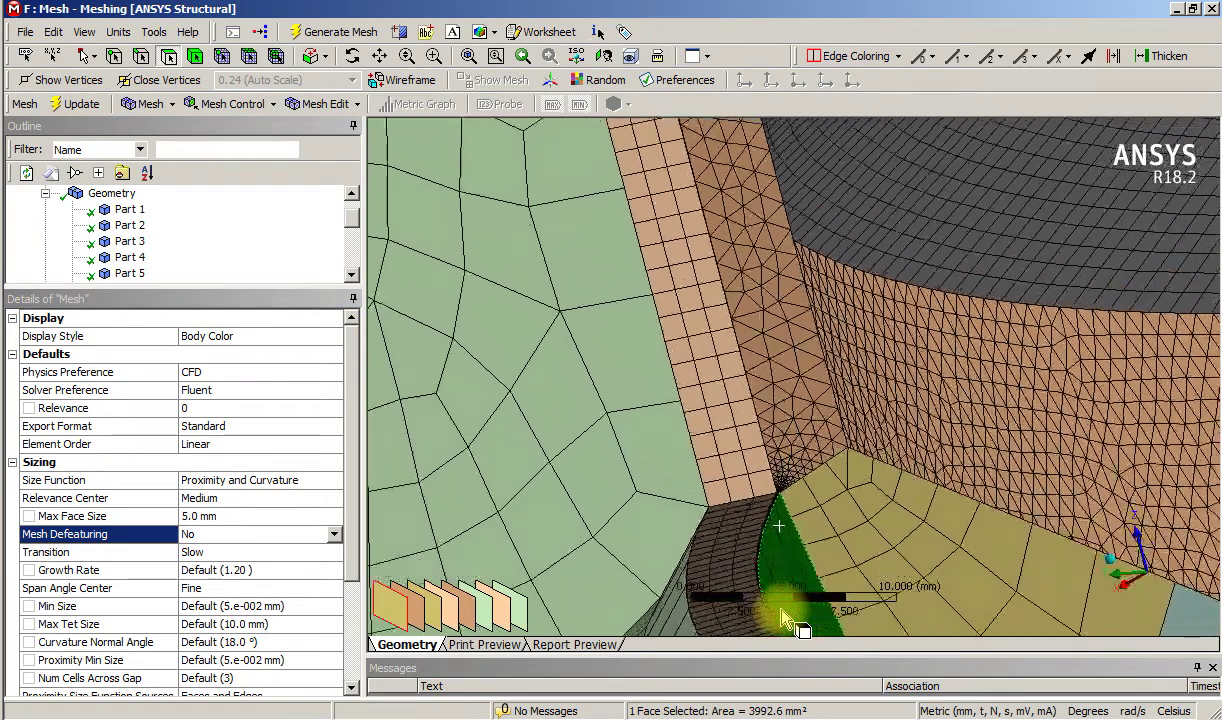
{"action": "scroll", "coordinate": [782, 610], "scroll_direction": "up", "scroll_amount": 5}
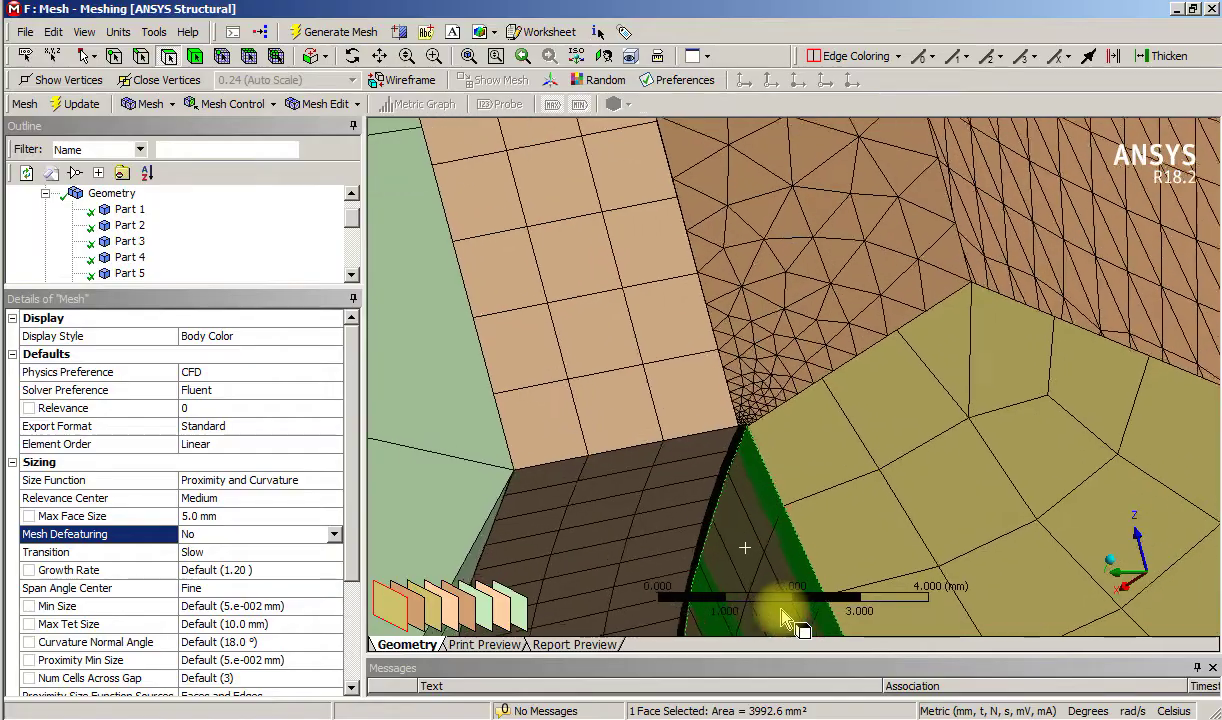
{"action": "scroll", "coordinate": [784, 616], "scroll_direction": "up", "scroll_amount": 5}
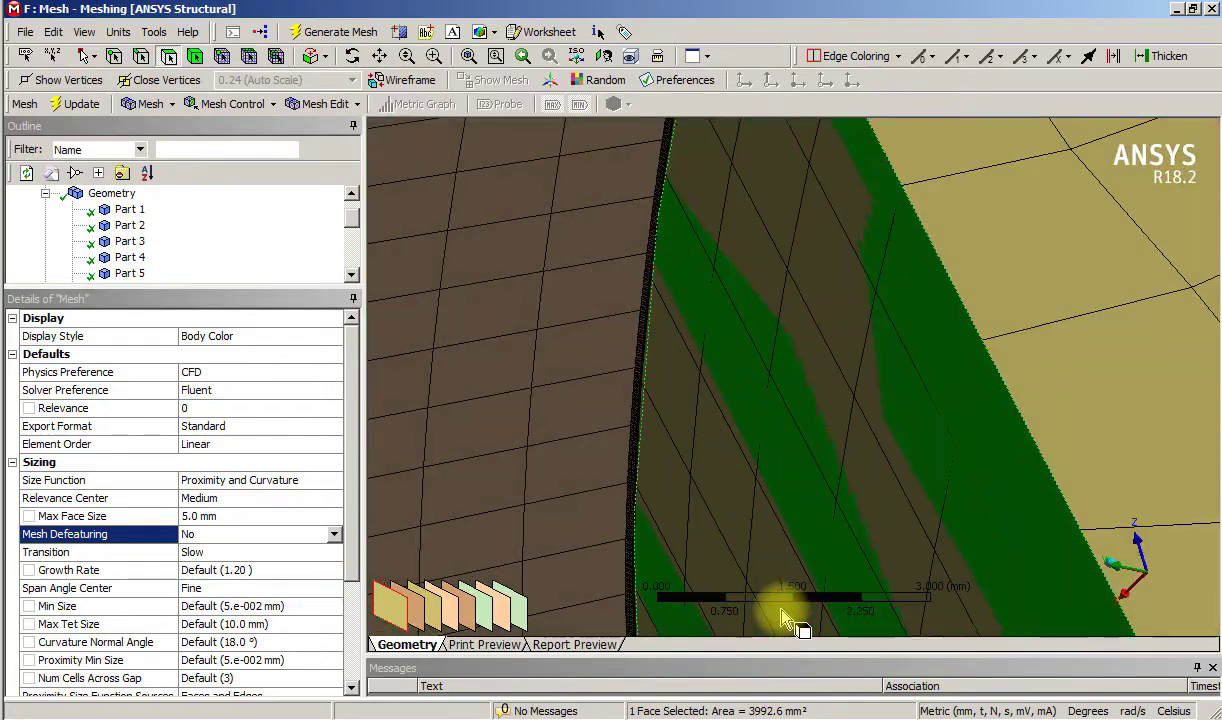
{"action": "scroll", "coordinate": [786, 620], "scroll_direction": "down", "scroll_amount": 8}
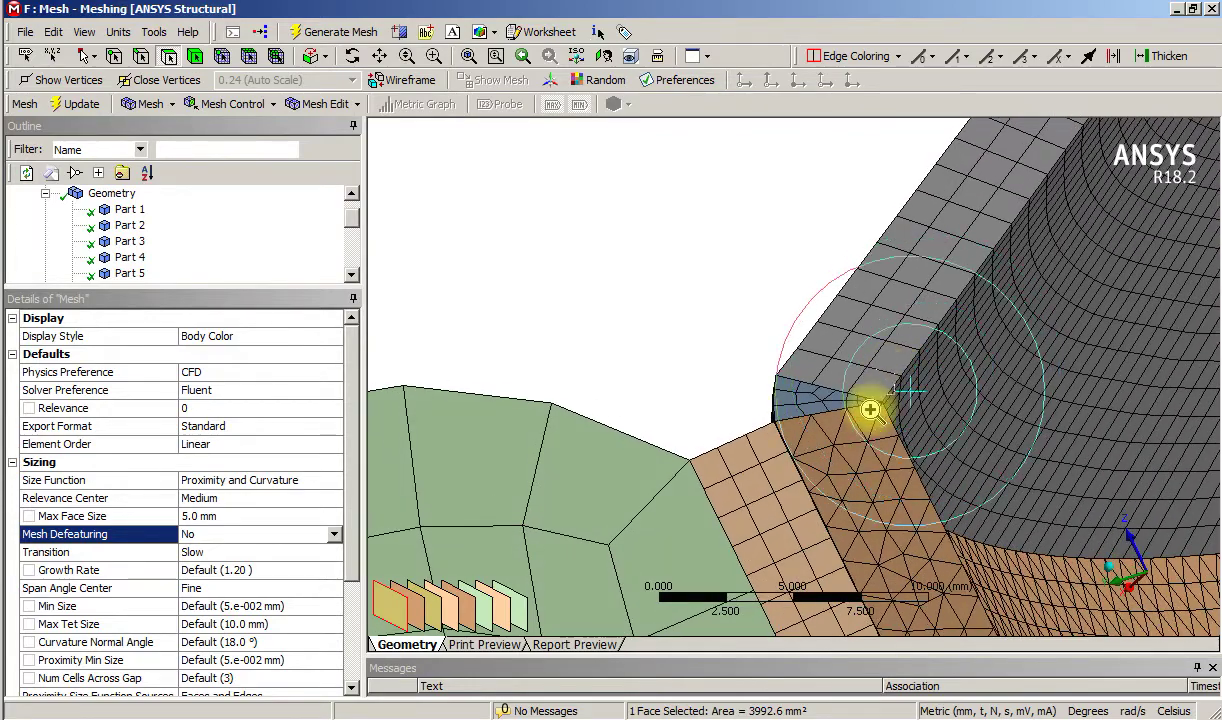
{"action": "scroll", "coordinate": [870, 420], "scroll_direction": "up", "scroll_amount": 5}
{"action": "scroll", "coordinate": [820, 412], "scroll_direction": "down", "scroll_amount": 4}
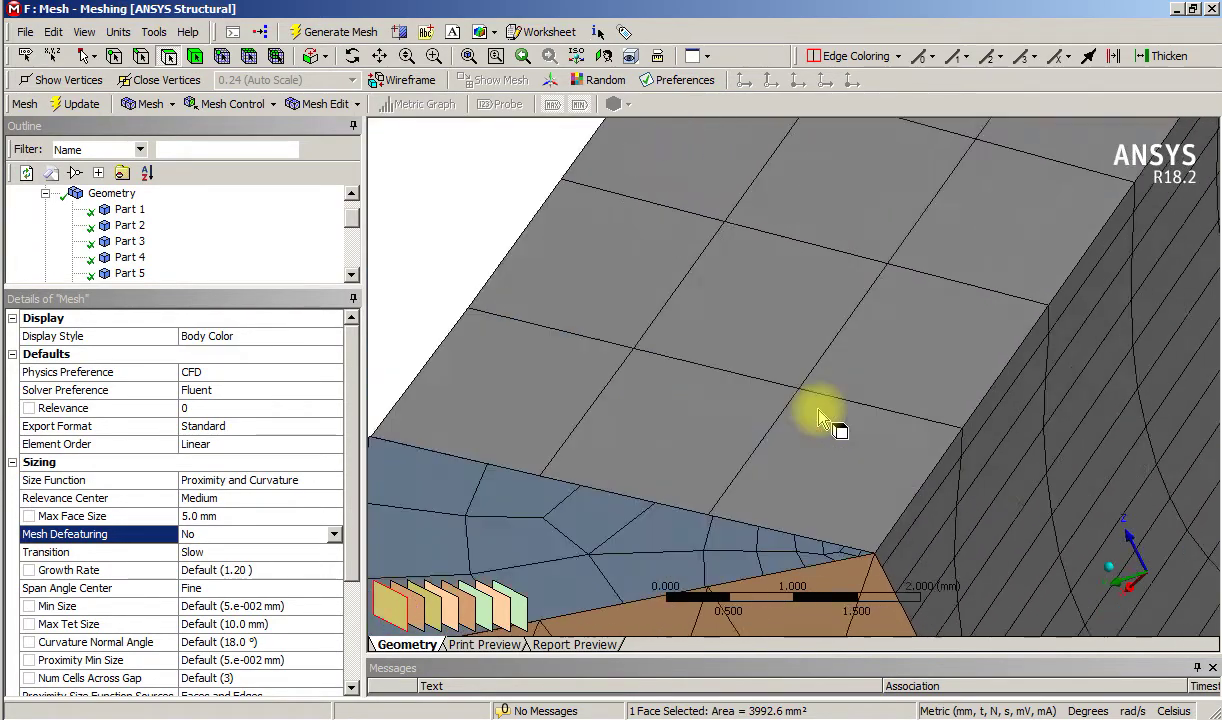
Fit the whole model and examine the selected curved face among the neighbouring meshed parts.
{"action": "key", "text": "F7"}
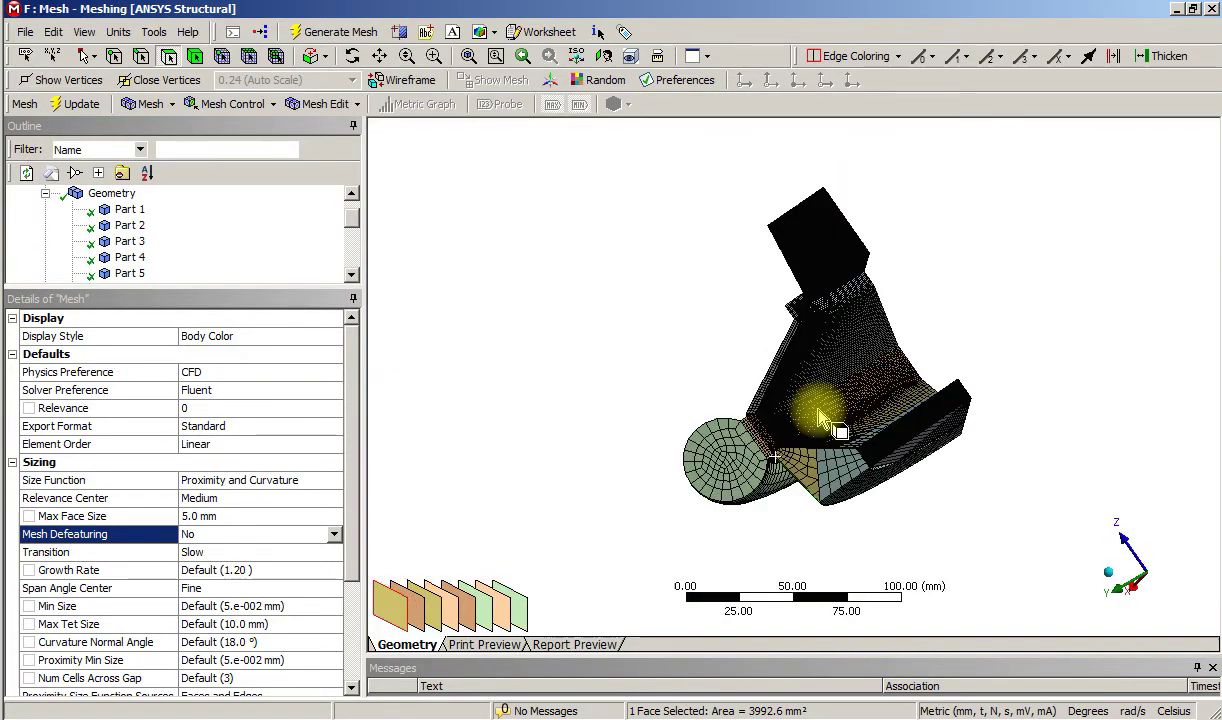
{"action": "middle_click_drag", "start_coordinate": [661, 378], "coordinate": [764, 370]}
{"action": "scroll", "coordinate": [661, 378], "scroll_direction": "up", "scroll_amount": 4}
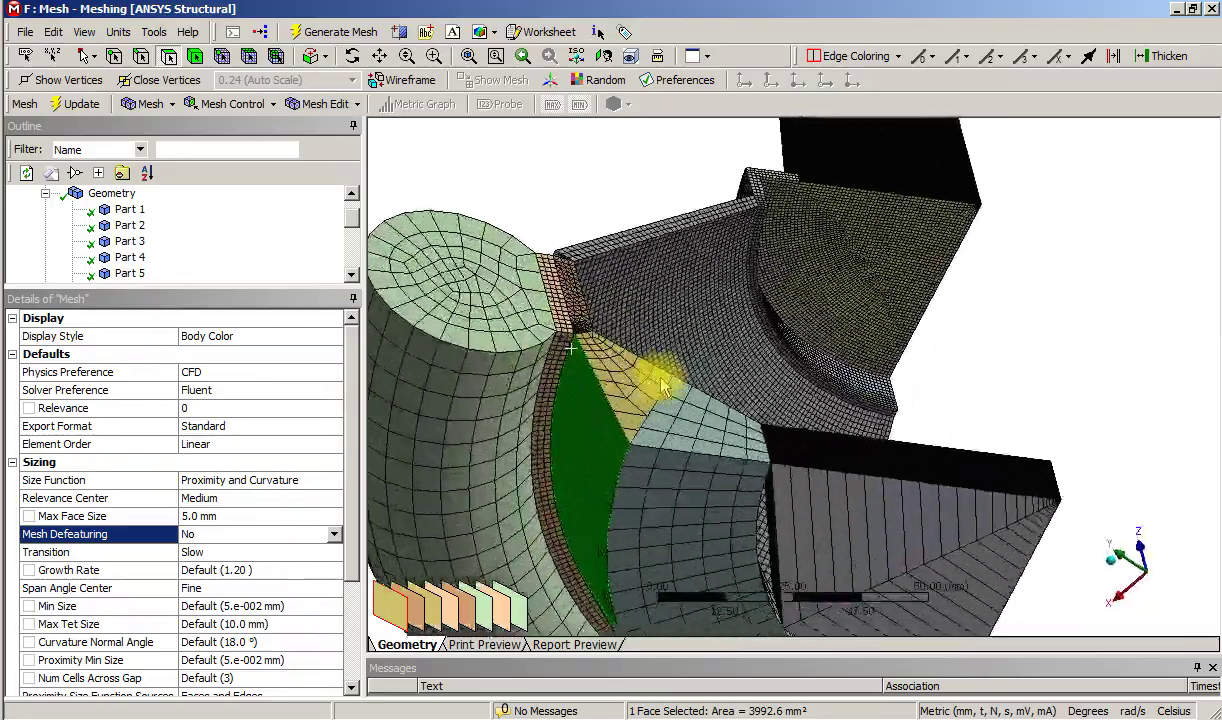
{"action": "middle_click_drag", "start_coordinate": [663, 385], "coordinate": [752, 520]}
{"action": "scroll", "coordinate": [752, 520], "scroll_direction": "up", "scroll_amount": 6}
Examine the mesh density at the top corner of the tall black-looking block.
{"action": "left_click", "coordinate": [583, 172]}
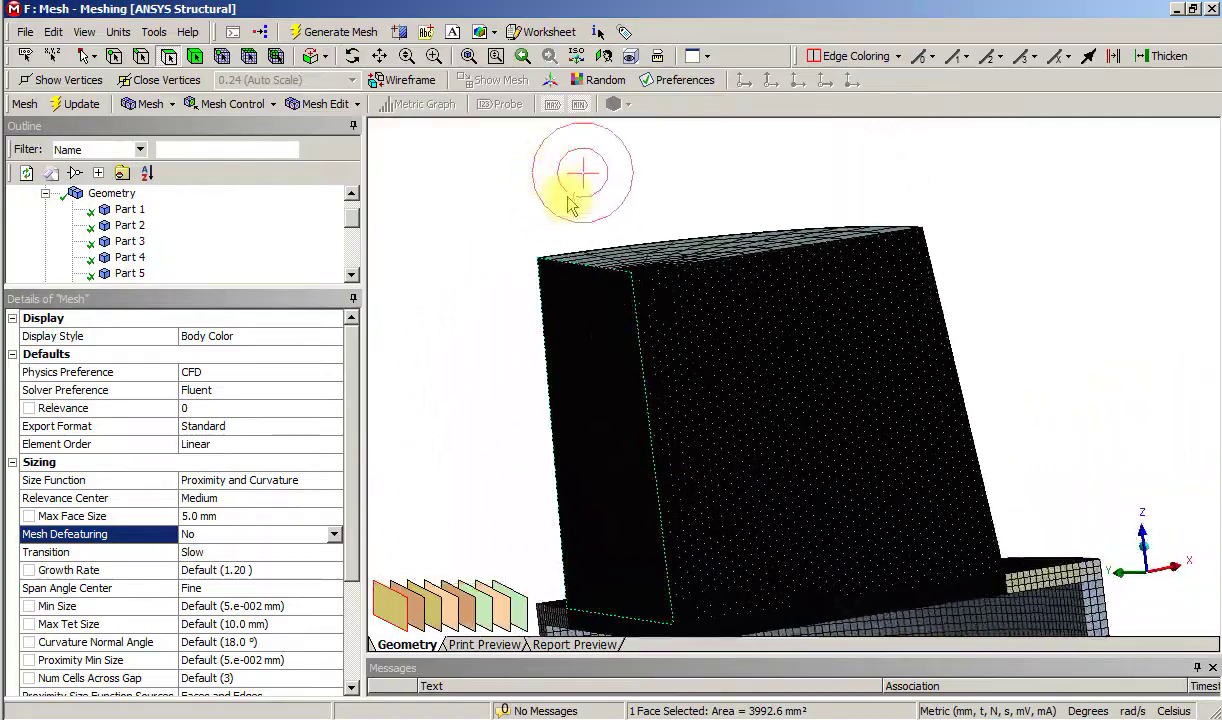
{"action": "right_click_drag", "start_coordinate": [593, 246], "coordinate": [680, 325]}
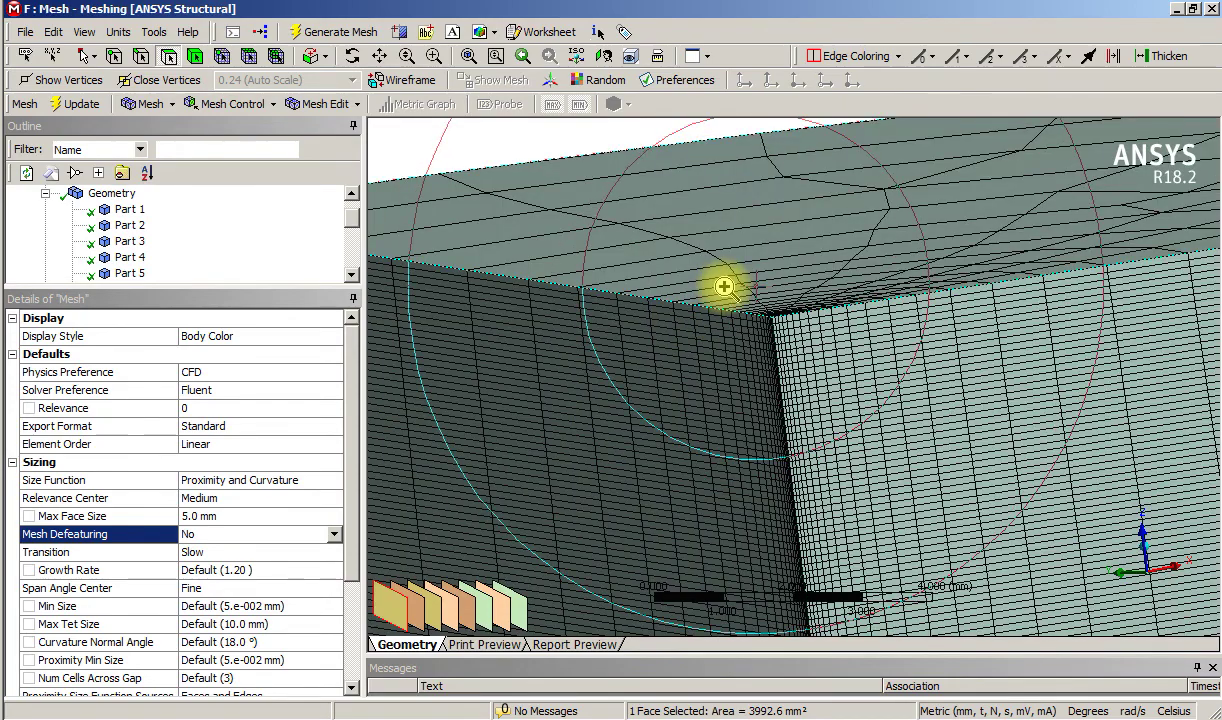
{"action": "scroll", "coordinate": [724, 287], "scroll_direction": "up", "scroll_amount": 5}
{"action": "scroll", "coordinate": [838, 363], "scroll_direction": "up", "scroll_amount": 5}
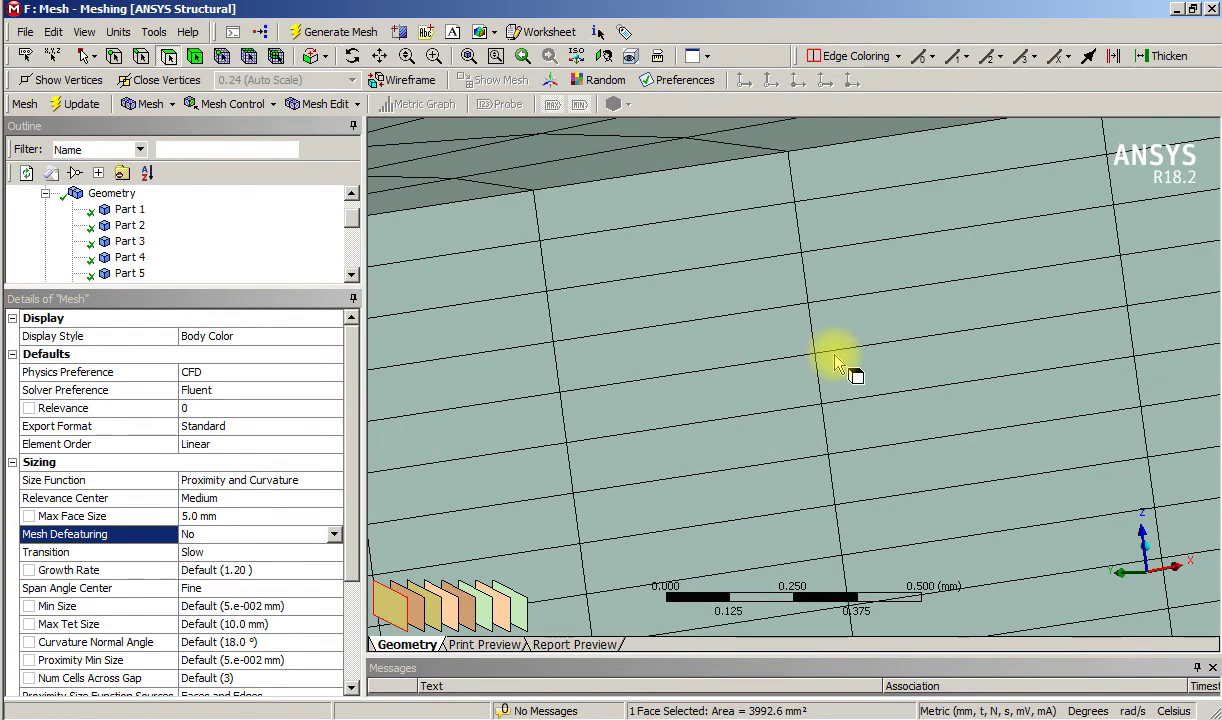
{"action": "scroll", "coordinate": [835, 363], "scroll_direction": "down", "scroll_amount": 3}
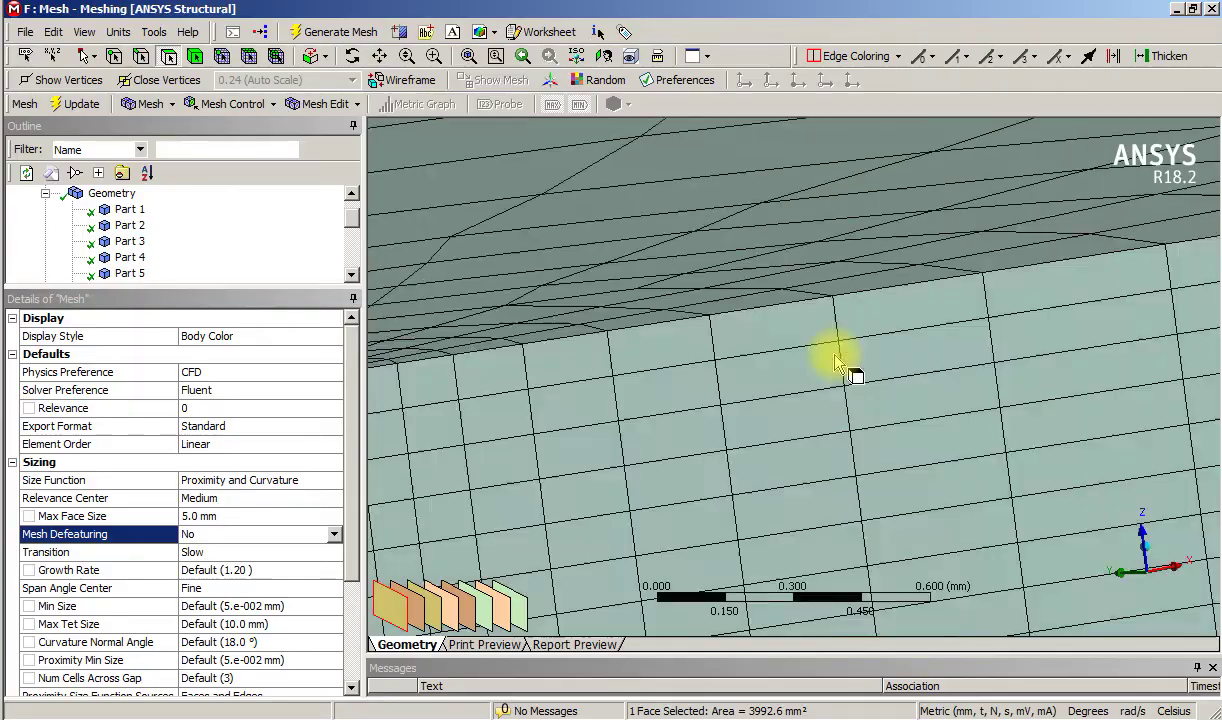
{"action": "scroll", "coordinate": [838, 363], "scroll_direction": "down", "scroll_amount": 4}
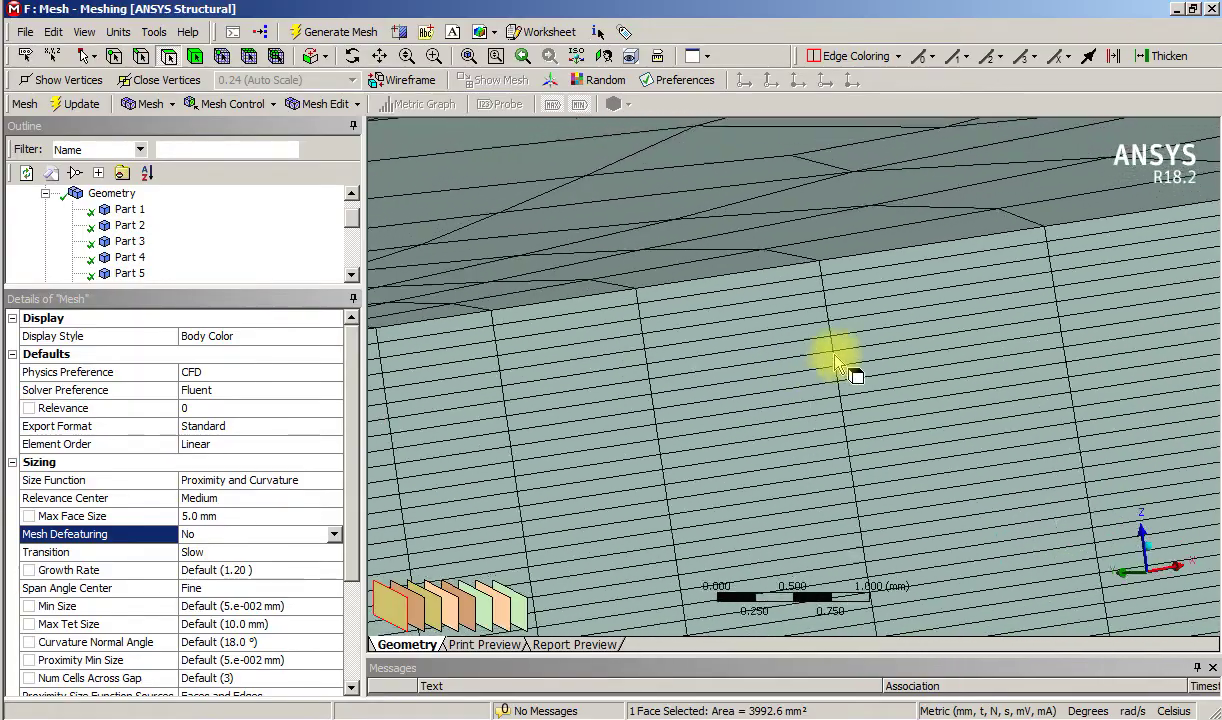
{"action": "scroll", "coordinate": [835, 357], "scroll_direction": "down", "scroll_amount": 3}
{"action": "mouse_move", "coordinate": [835, 357]}
{"action": "middle_mouse_down"}
{"action": "mouse_move", "coordinate": [857, 343]}
{"action": "mouse_move", "coordinate": [858, 353]}
{"action": "middle_mouse_up"}
Examine the mesh at the block's lower corner where it meets the triangular-meshed brown part.
{"action": "left_click", "coordinate": [352, 56]}
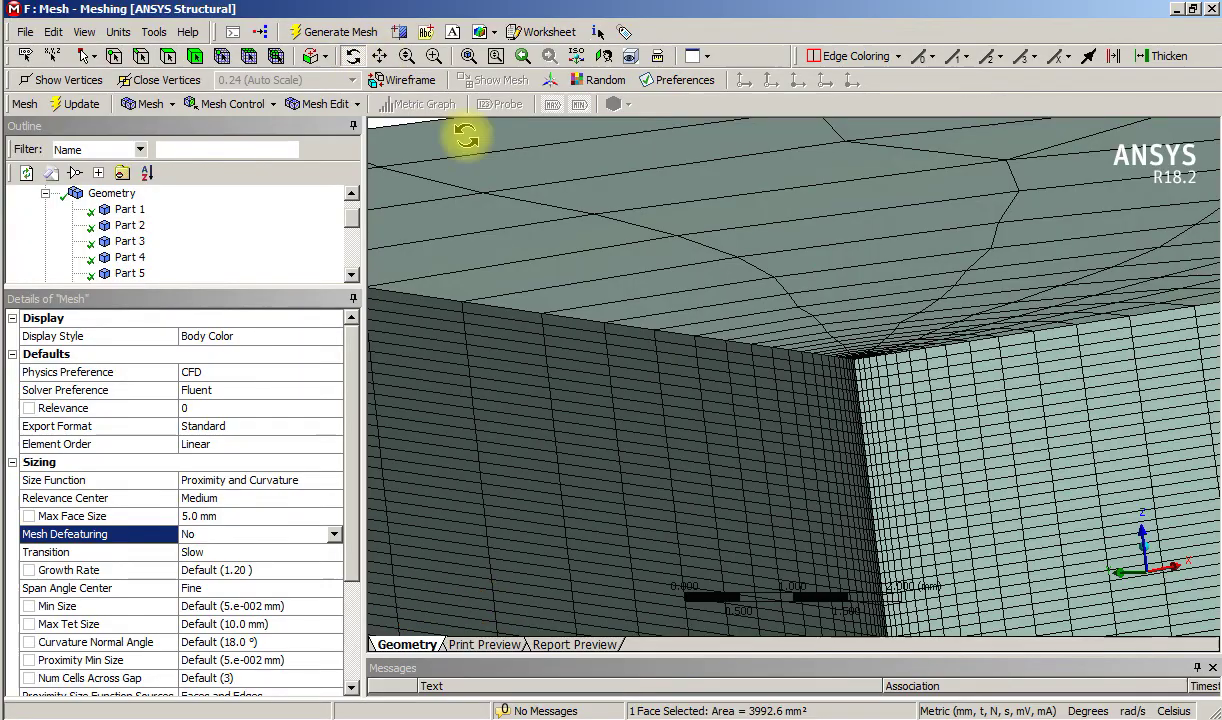
{"action": "mouse_move", "coordinate": [797, 349]}
{"action": "left_mouse_down"}
{"action": "mouse_move", "coordinate": [862, 349]}
{"action": "mouse_move", "coordinate": [810, 363]}
{"action": "mouse_move", "coordinate": [788, 401]}
{"action": "mouse_move", "coordinate": [799, 494]}
{"action": "mouse_move", "coordinate": [779, 479]}
{"action": "mouse_move", "coordinate": [808, 491]}
{"action": "mouse_move", "coordinate": [797, 491]}
{"action": "mouse_move", "coordinate": [783, 387]}
{"action": "mouse_move", "coordinate": [807, 363]}
{"action": "mouse_move", "coordinate": [802, 431]}
{"action": "mouse_move", "coordinate": [810, 368]}
{"action": "left_mouse_up"}
{"action": "scroll", "coordinate": [809, 369], "scroll_direction": "down", "scroll_amount": 4}
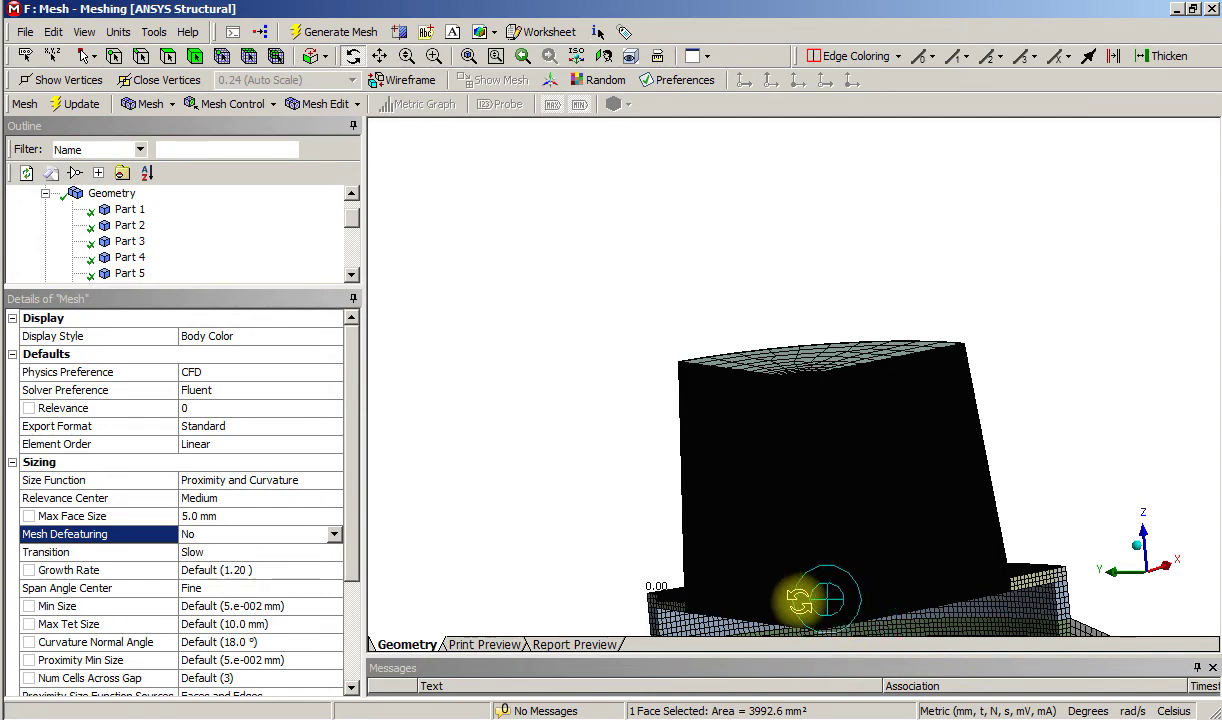
{"action": "left_click_drag", "start_coordinate": [800, 600], "coordinate": [785, 597]}
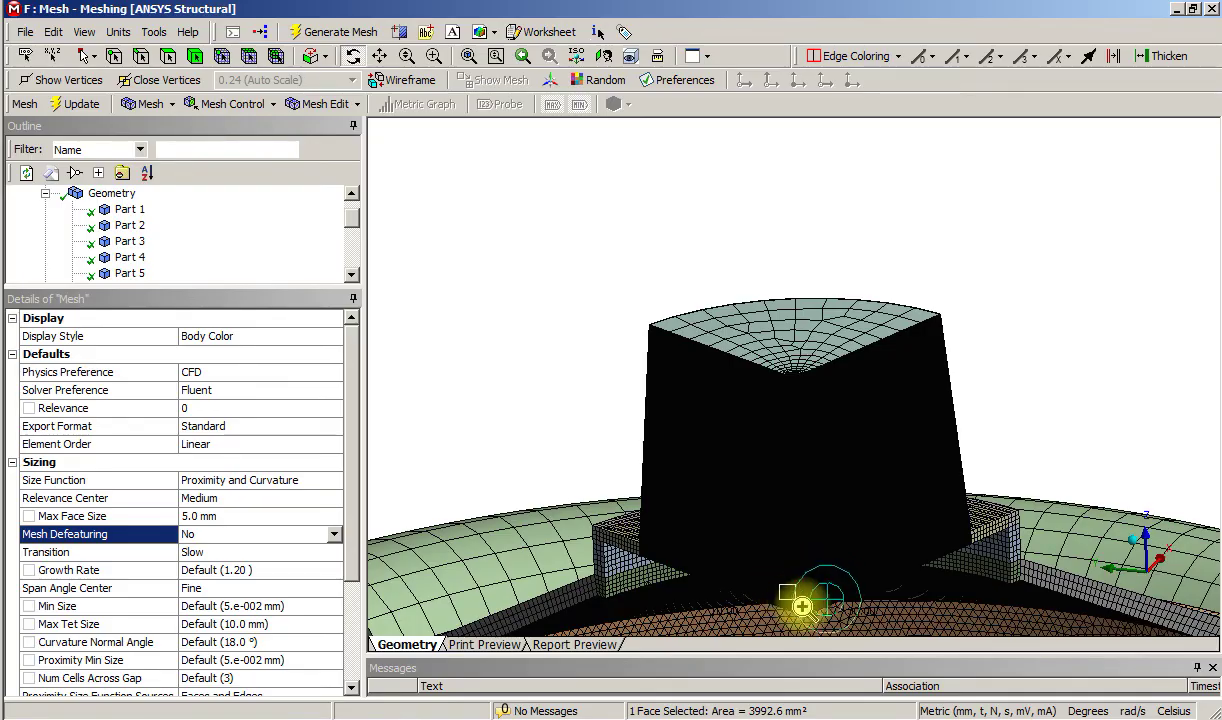
{"action": "right_click_drag", "start_coordinate": [835, 625], "coordinate": [838, 622]}
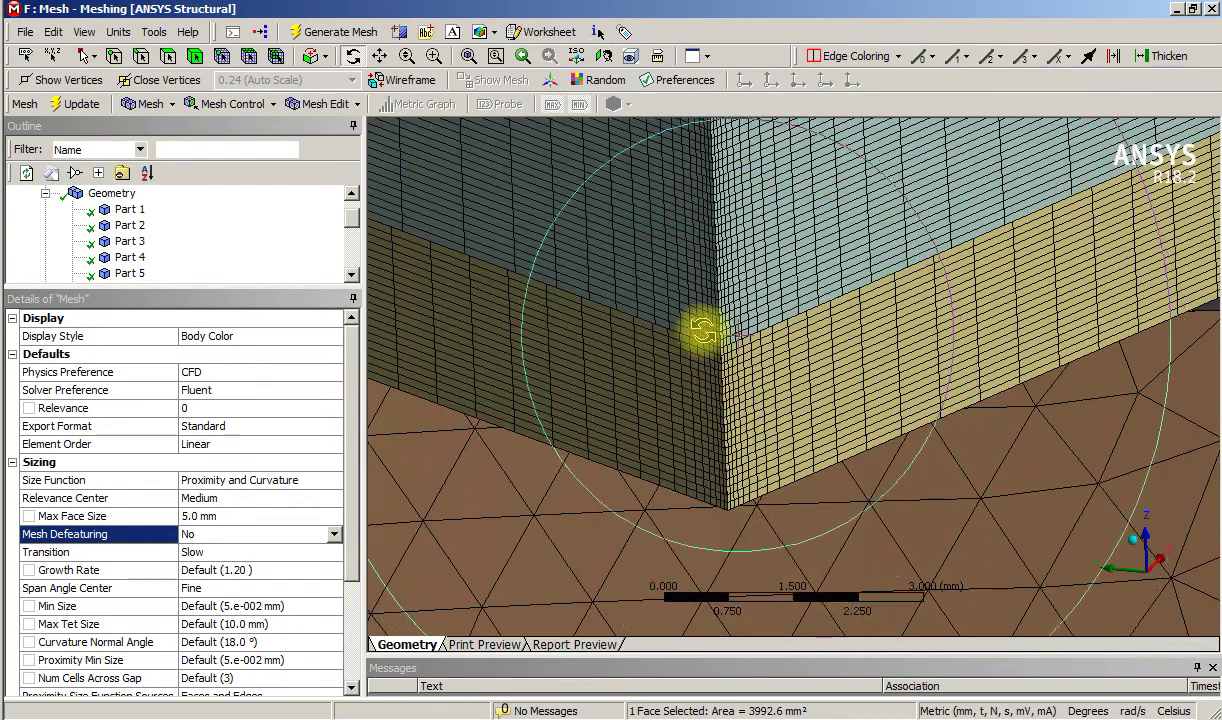
{"action": "scroll", "coordinate": [723, 445], "scroll_direction": "down", "scroll_amount": 10}
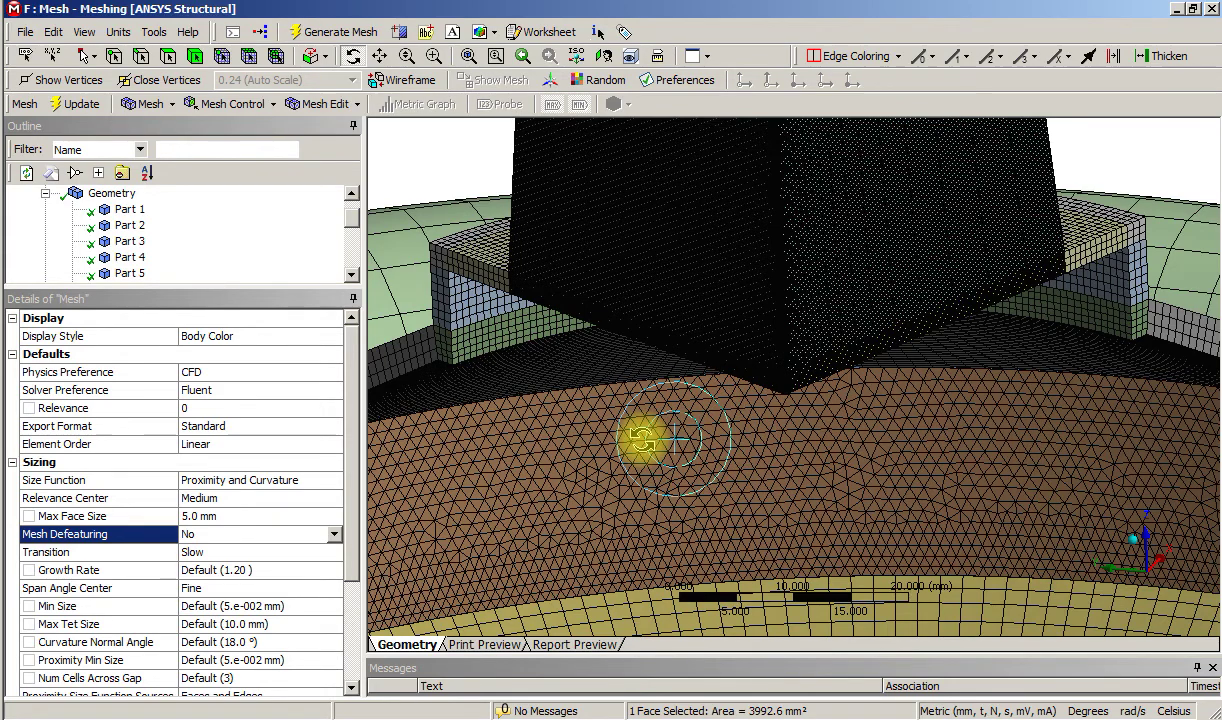
{"action": "scroll", "coordinate": [622, 513], "scroll_direction": "down", "scroll_amount": 8}
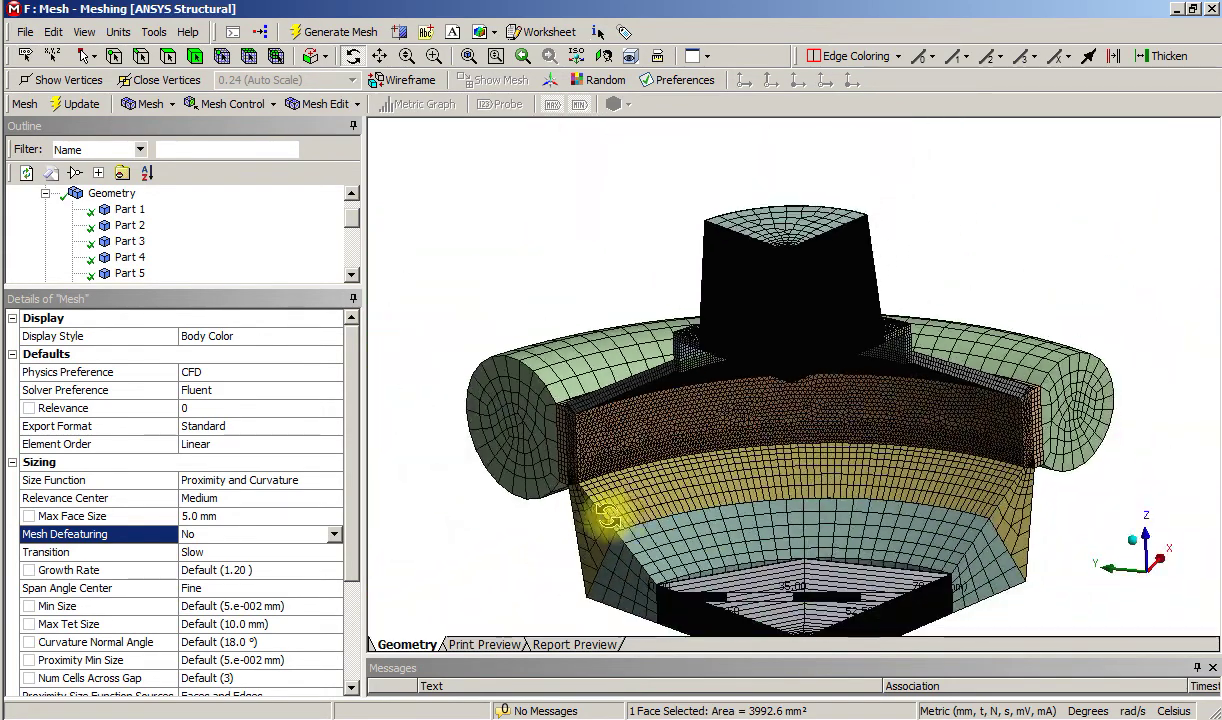
Examine the mesh refinement at the lower corner between the round green ring, the brown part and the yellow part.
{"action": "left_click", "coordinate": [518, 562]}
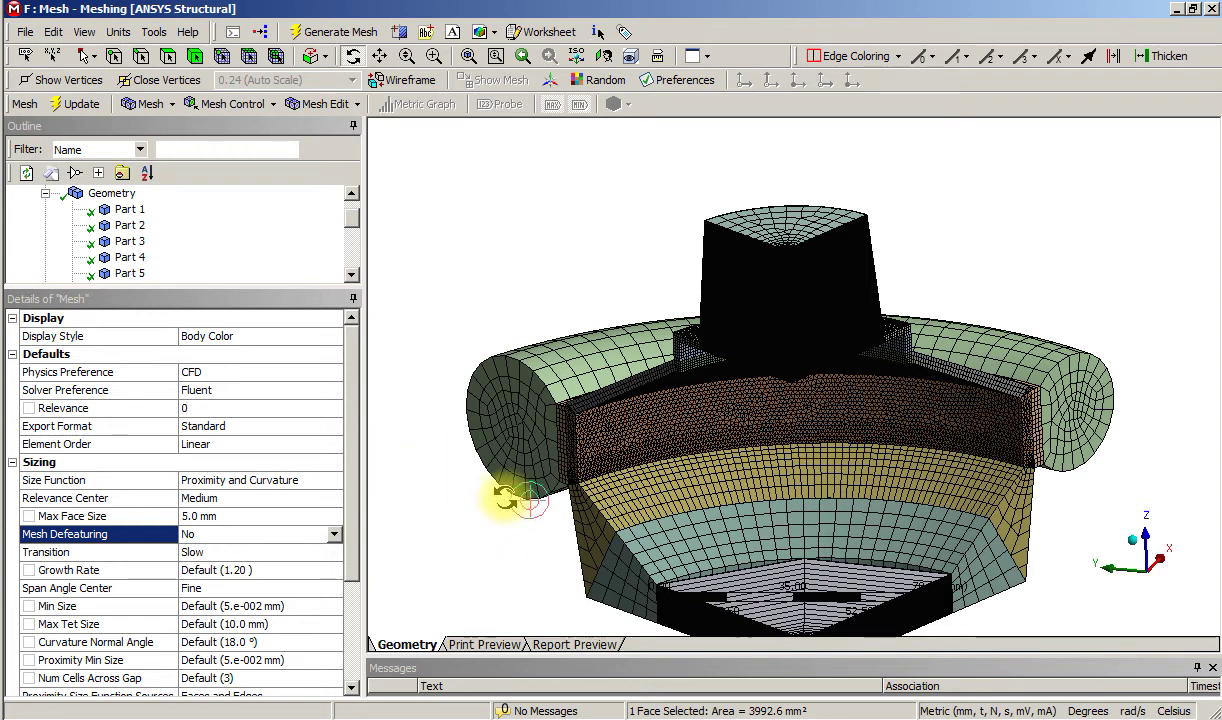
{"action": "right_click_drag", "start_coordinate": [543, 467], "coordinate": [590, 496]}
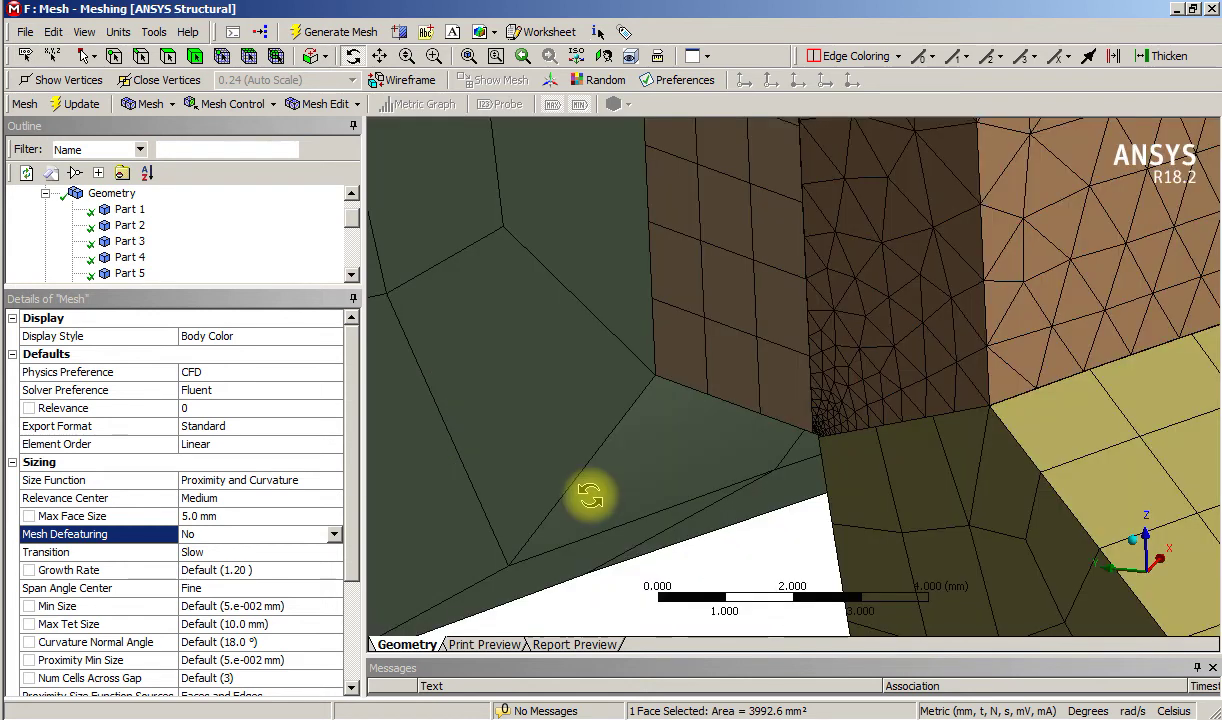
{"action": "left_click", "coordinate": [801, 433]}
{"action": "left_click_drag", "start_coordinate": [806, 437], "coordinate": [790, 527]}
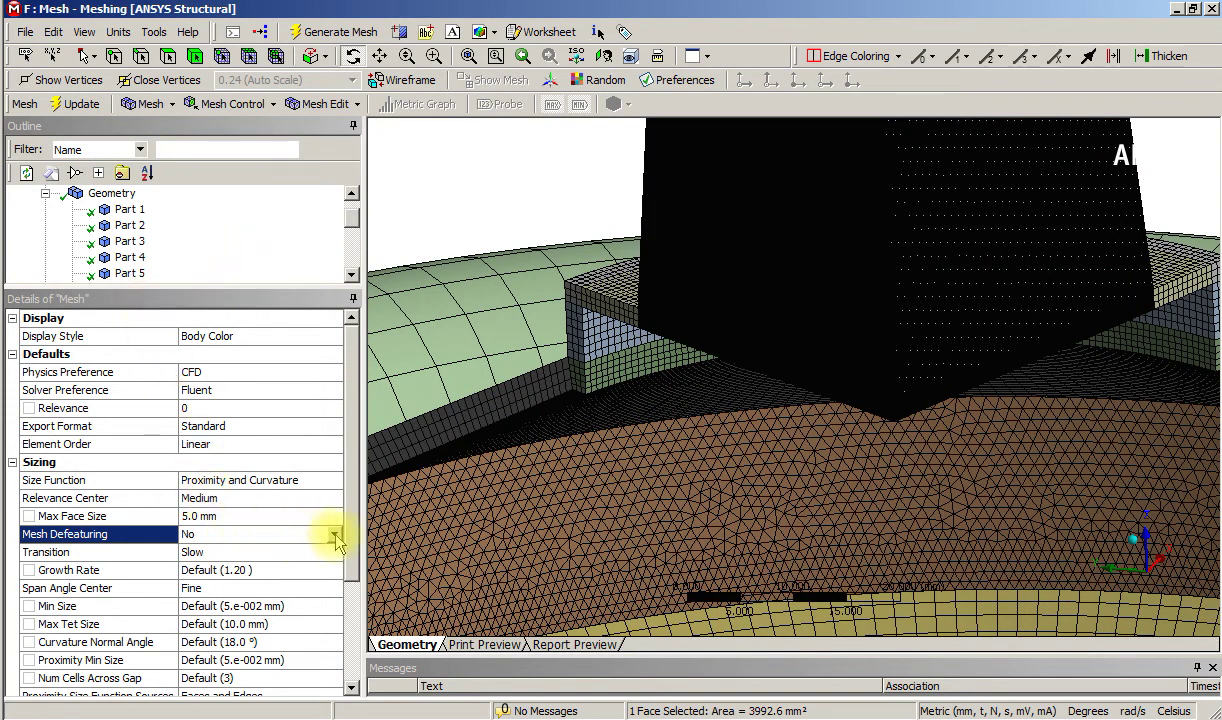
Turn on Mesh Defeaturing with the default defeature size.
{"action": "left_click", "coordinate": [307, 564]}
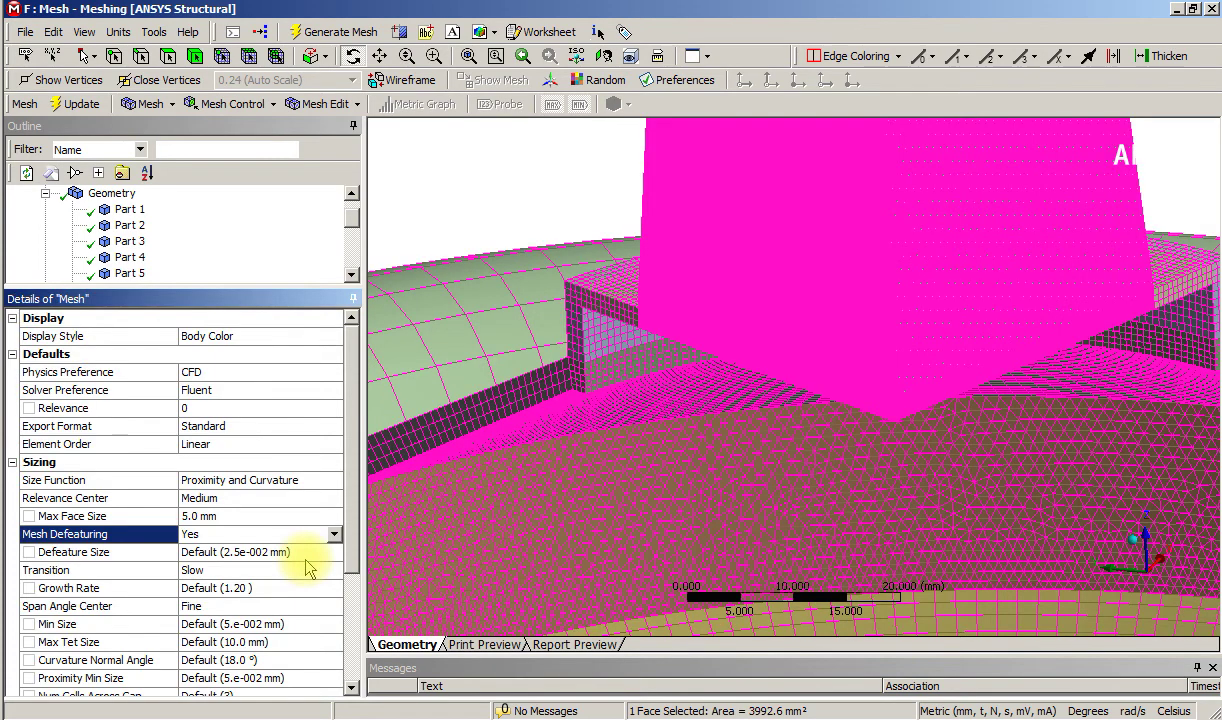
{"action": "left_click", "coordinate": [296, 553]}
{"action": "left_click", "coordinate": [294, 534]}
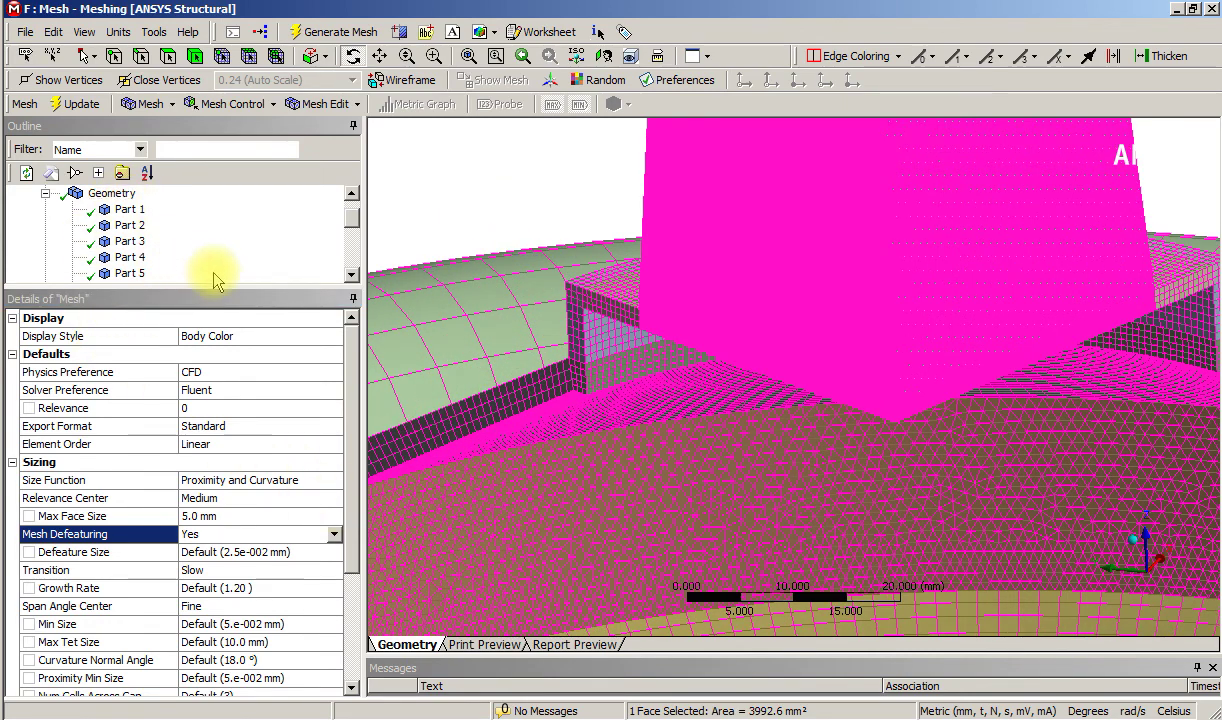
Enlarge the model outline area and update the mesh with the defeaturing setting applied.
{"action": "left_click_drag", "start_coordinate": [221, 286], "coordinate": [230, 497]}
{"action": "right_click", "coordinate": [101, 482]}
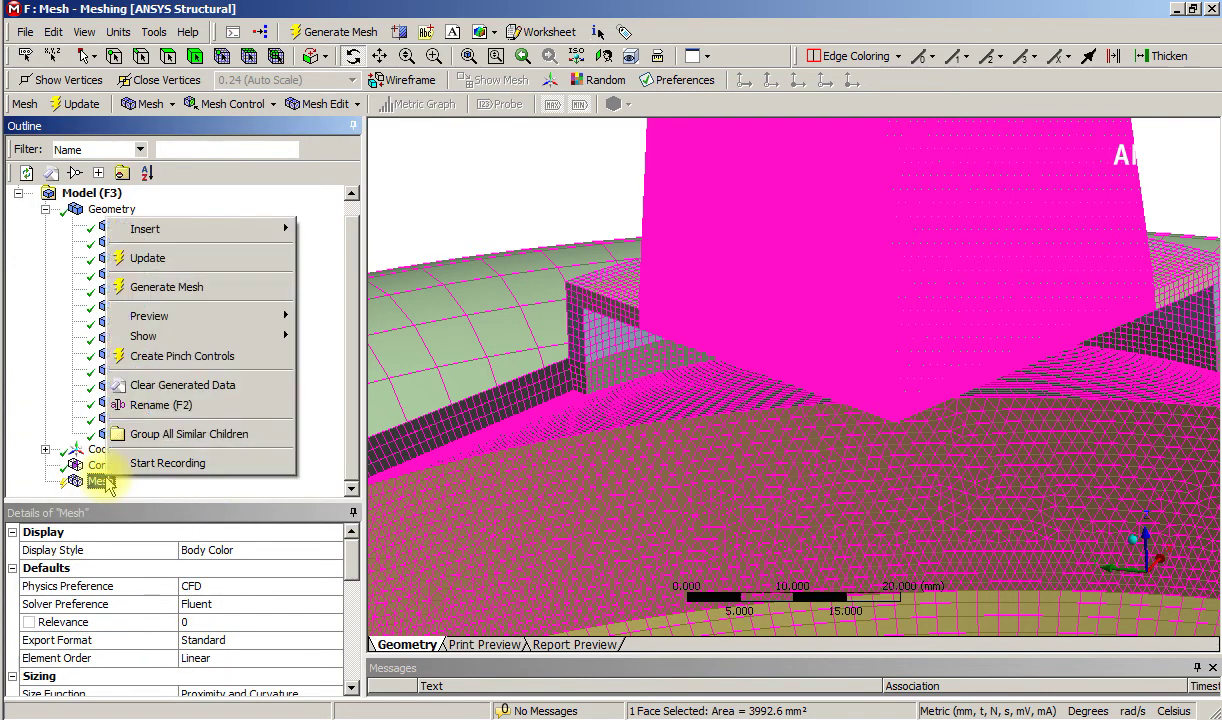
{"action": "left_click", "coordinate": [137, 259]}
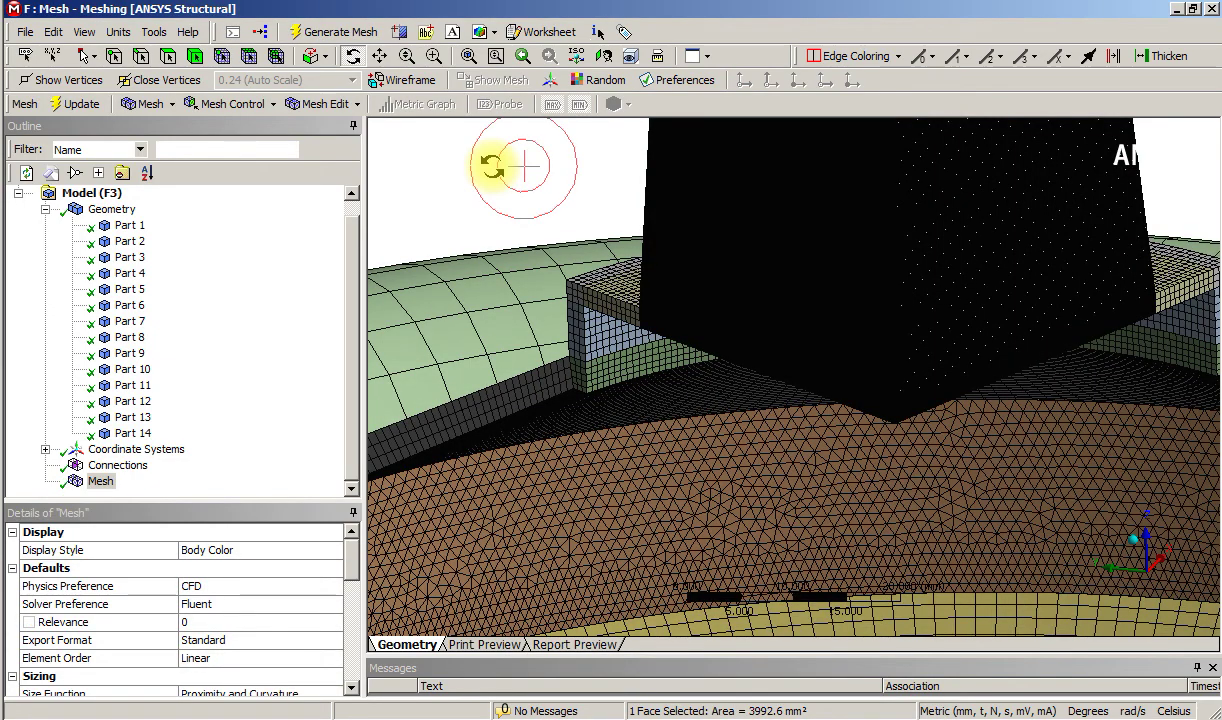
Examine the updated mesh at the lower corner where the round green ring, the brown part and the yellow part meet.
{"action": "left_click", "coordinate": [492, 319]}
{"action": "scroll", "coordinate": [492, 319], "scroll_direction": "down", "scroll_amount": 5}
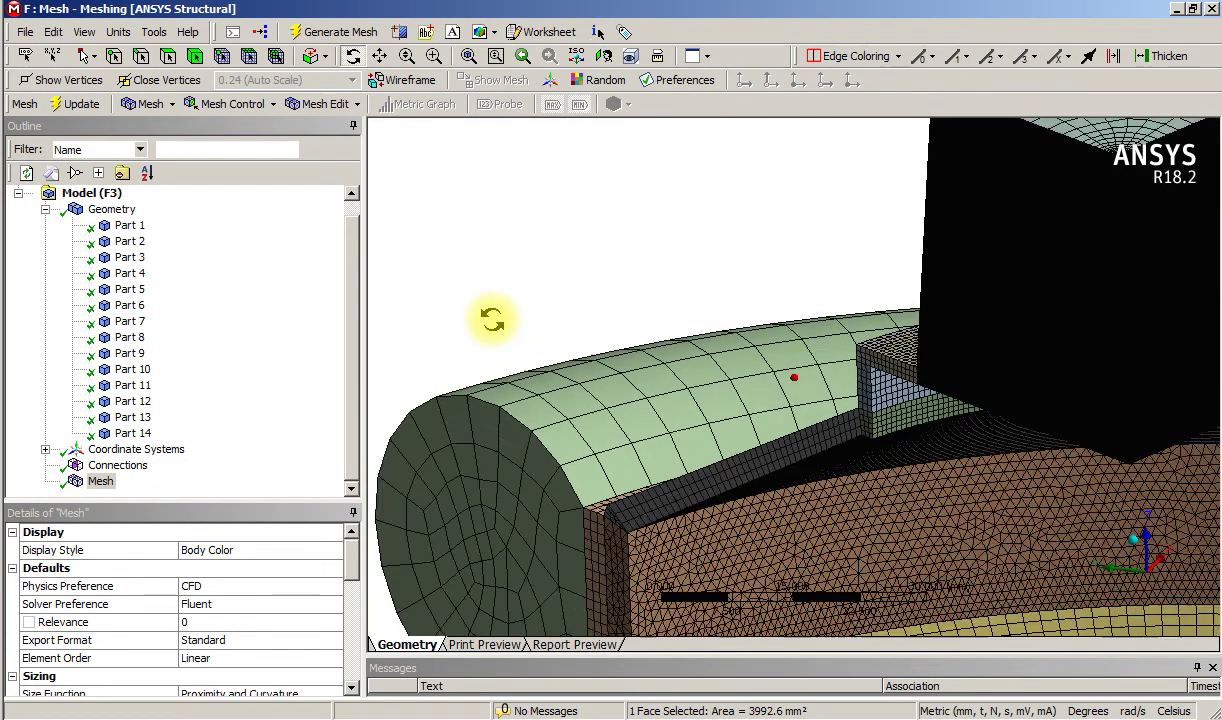
{"action": "right_click_drag", "start_coordinate": [598, 505], "coordinate": [731, 593]}
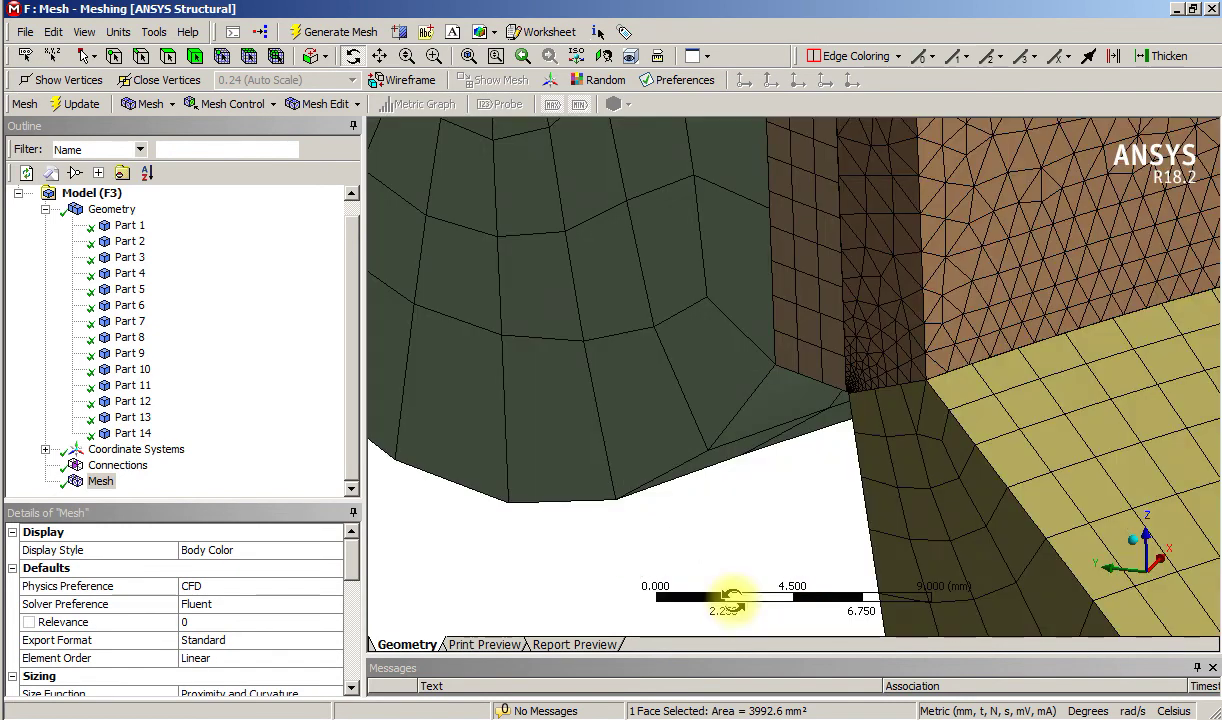
{"action": "right_click_drag", "start_coordinate": [764, 312], "coordinate": [909, 436]}
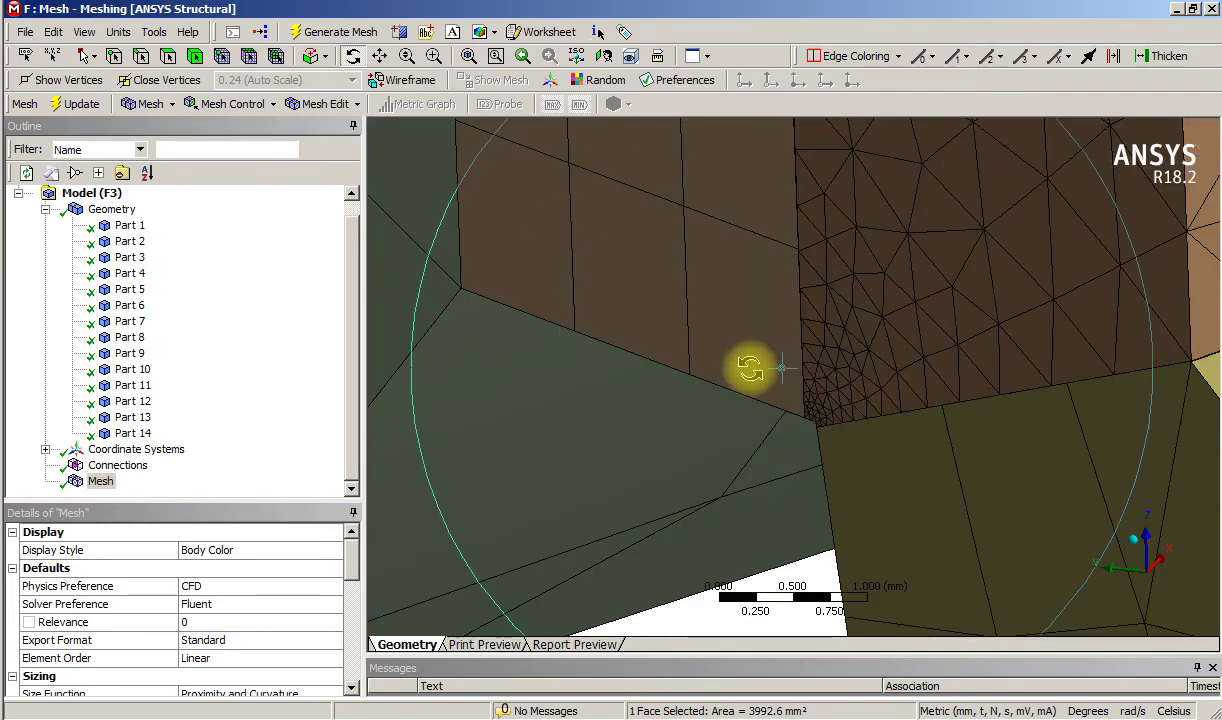
{"action": "right_click_drag", "start_coordinate": [750, 366], "coordinate": [876, 494]}
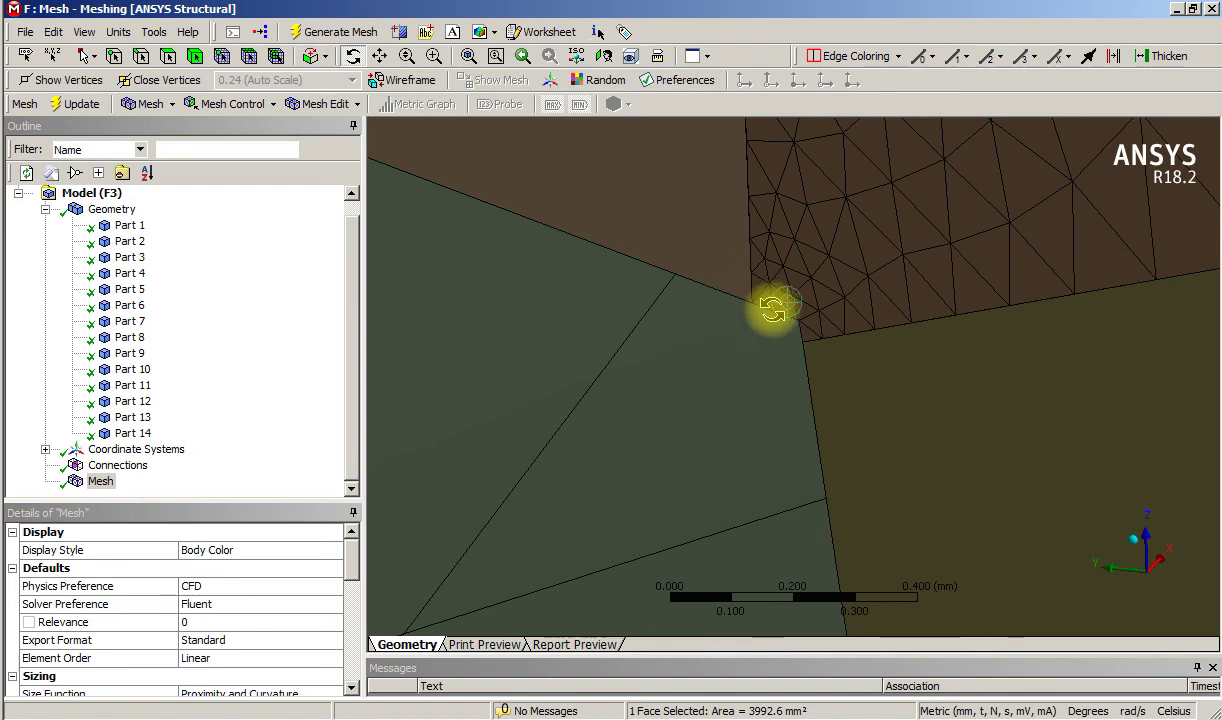
{"action": "left_click_drag", "start_coordinate": [781, 441], "coordinate": [782, 443]}
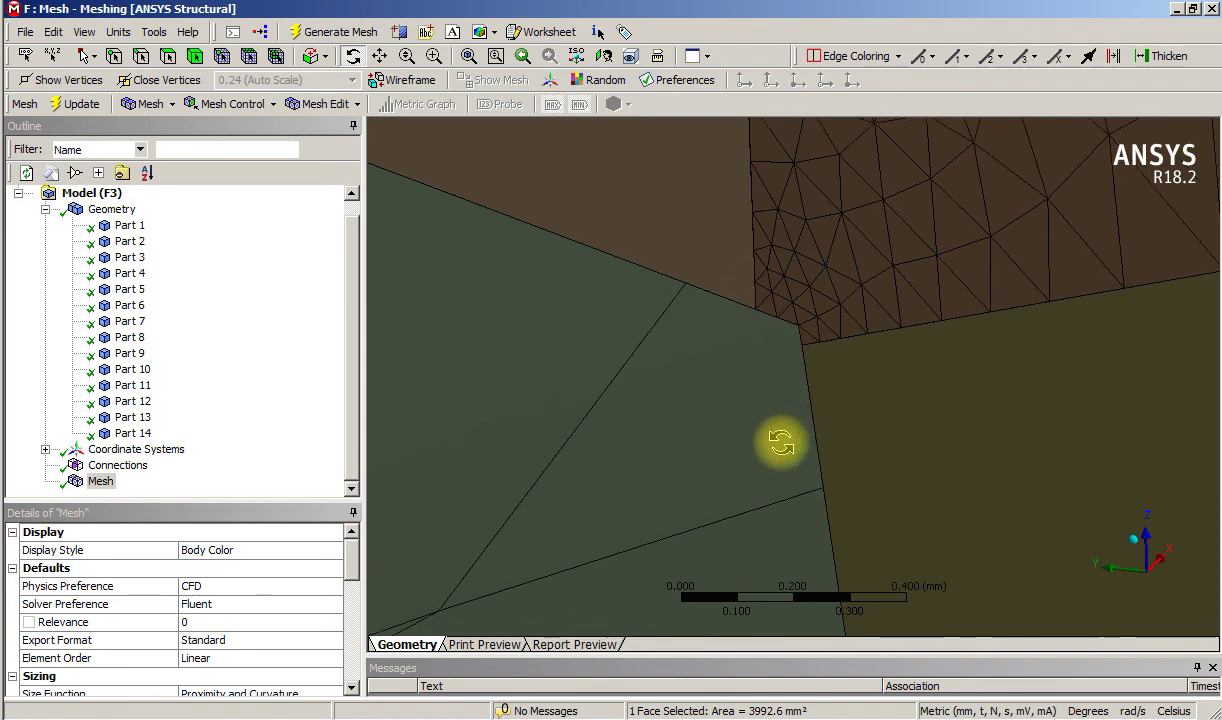
{"action": "left_click_drag", "start_coordinate": [795, 377], "coordinate": [870, 382]}
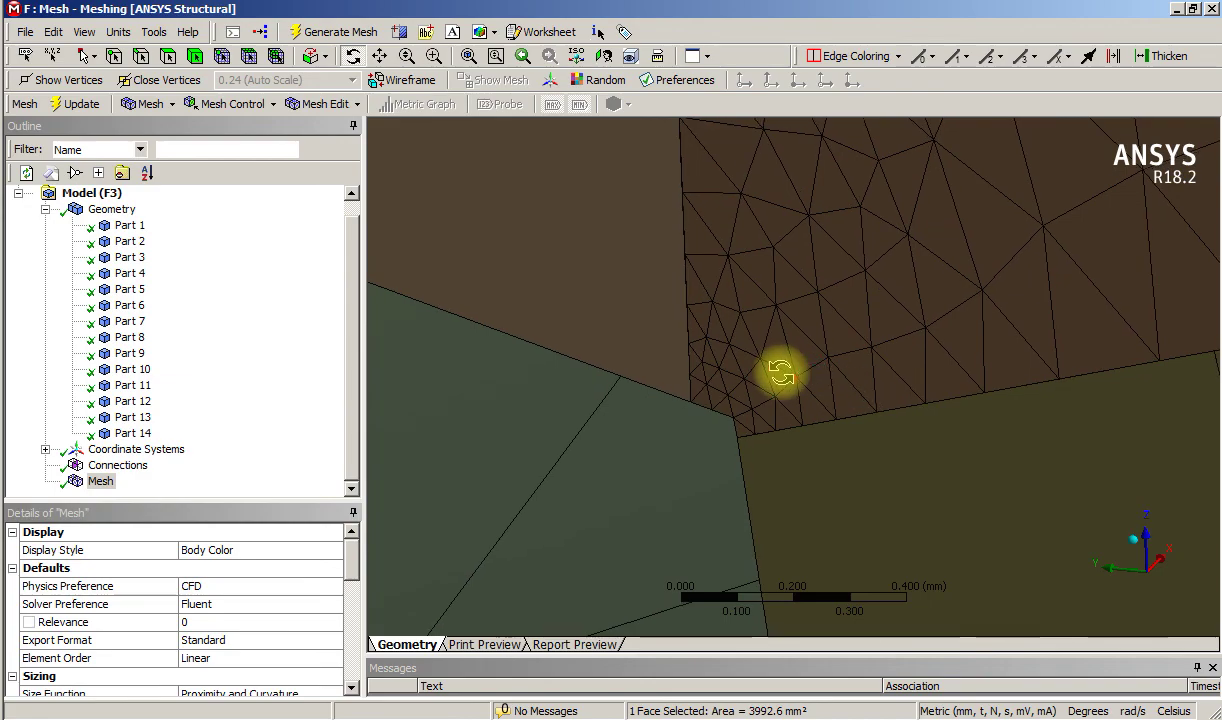
Inspect the narrow triangular-meshed strip at the brown part's sharp corner beside the yellow part from another angle.
{"action": "left_click_drag", "start_coordinate": [783, 373], "coordinate": [696, 401]}
{"action": "scroll", "coordinate": [696, 400], "scroll_direction": "down", "scroll_amount": 3}
{"action": "scroll", "coordinate": [696, 400], "scroll_direction": "down", "scroll_amount": 3}
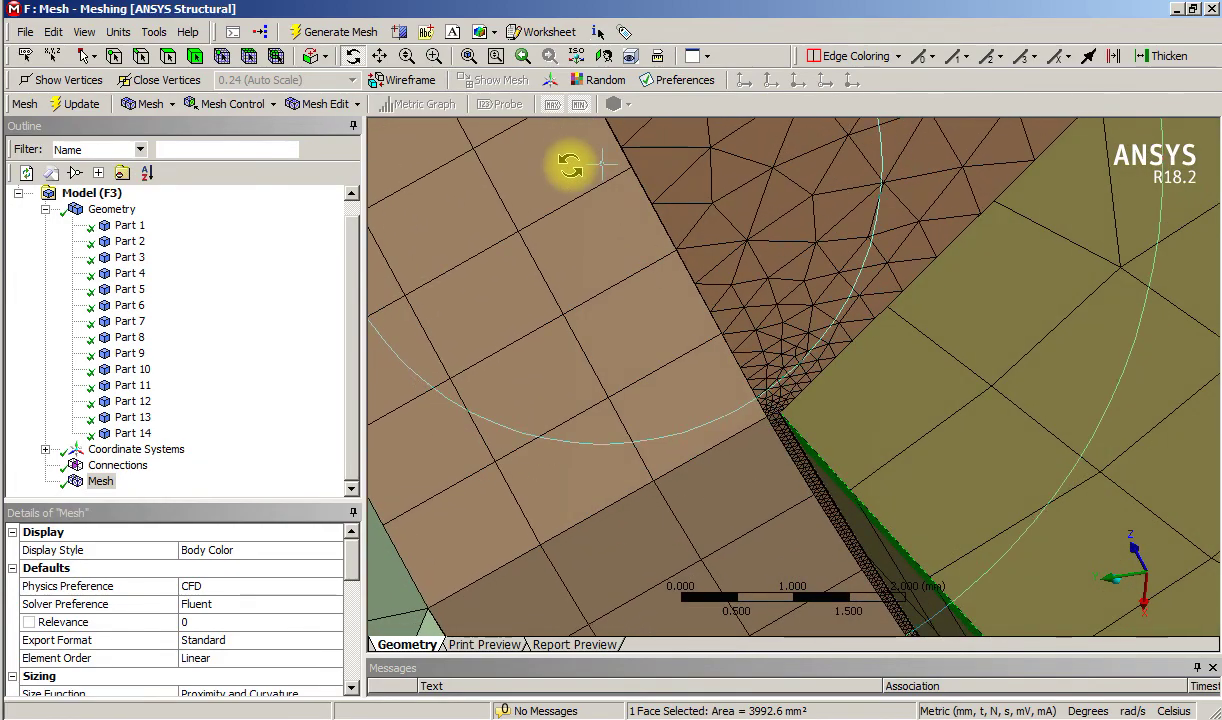
{"action": "left_click_drag", "start_coordinate": [611, 185], "coordinate": [776, 403]}
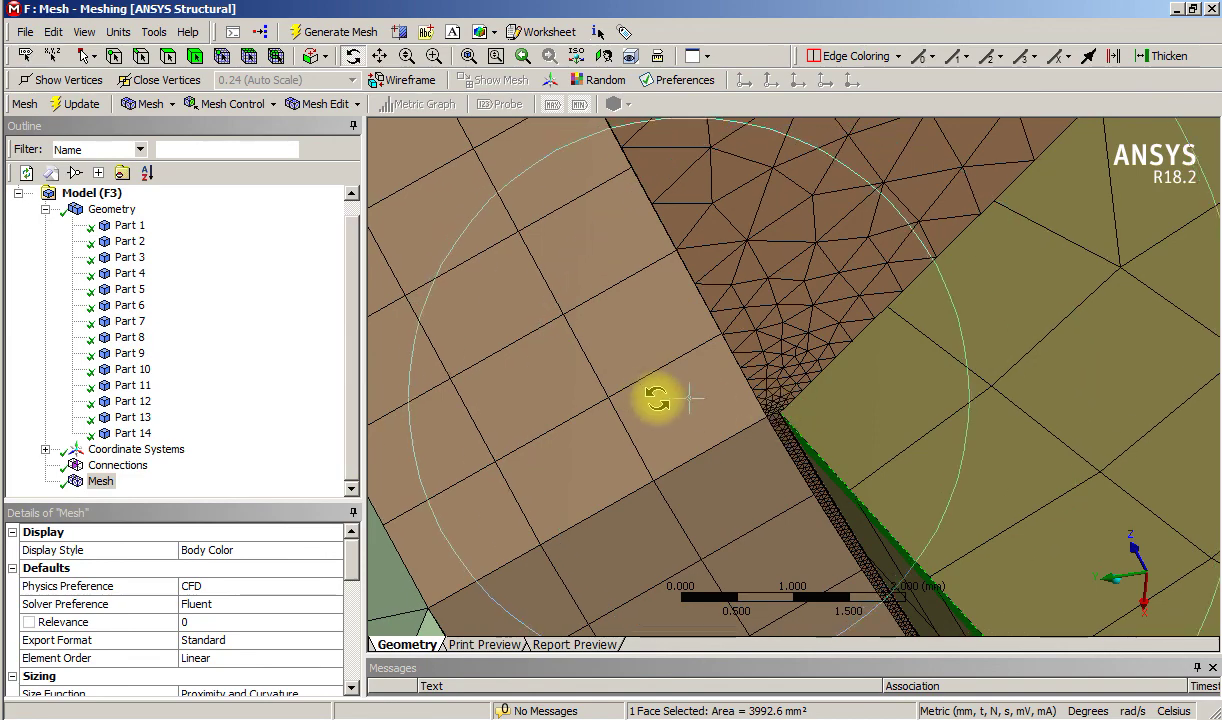
{"action": "scroll", "coordinate": [657, 394], "scroll_direction": "up", "scroll_amount": 3}
{"action": "left_click_drag", "start_coordinate": [657, 394], "coordinate": [785, 448]}
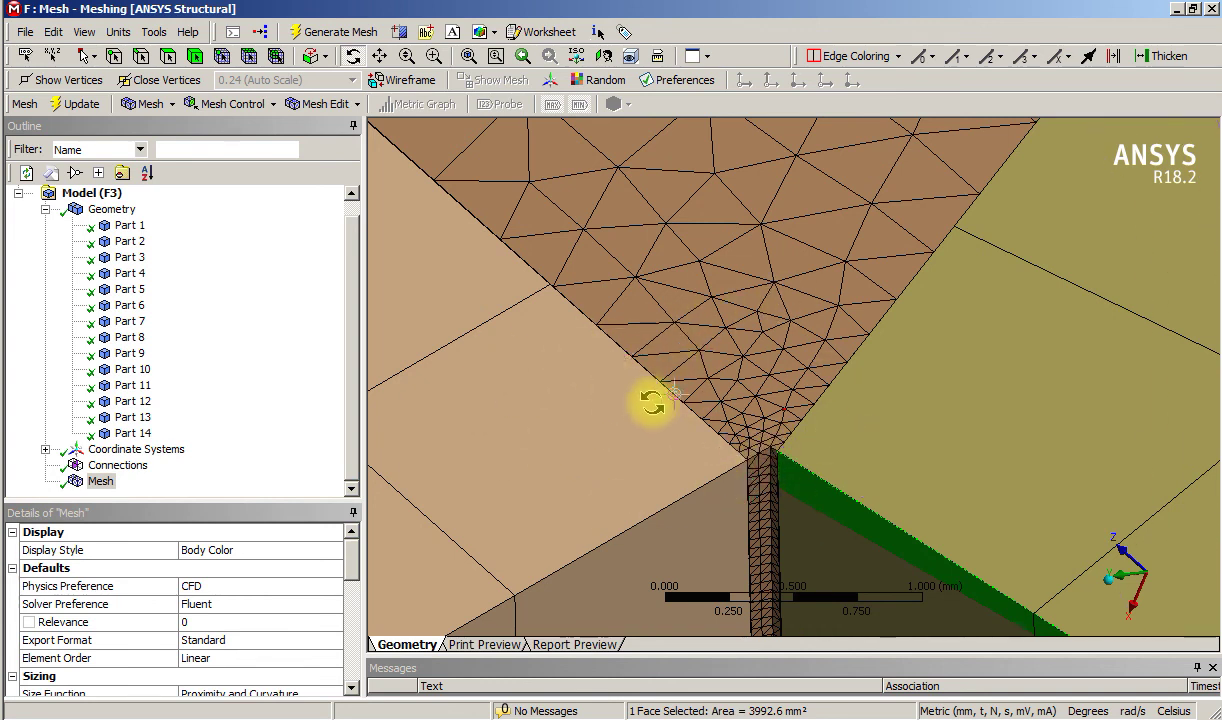
Review the updated mesh across the whole sliced assembly.
{"action": "scroll", "coordinate": [765, 458], "scroll_direction": "down", "scroll_amount": 10}
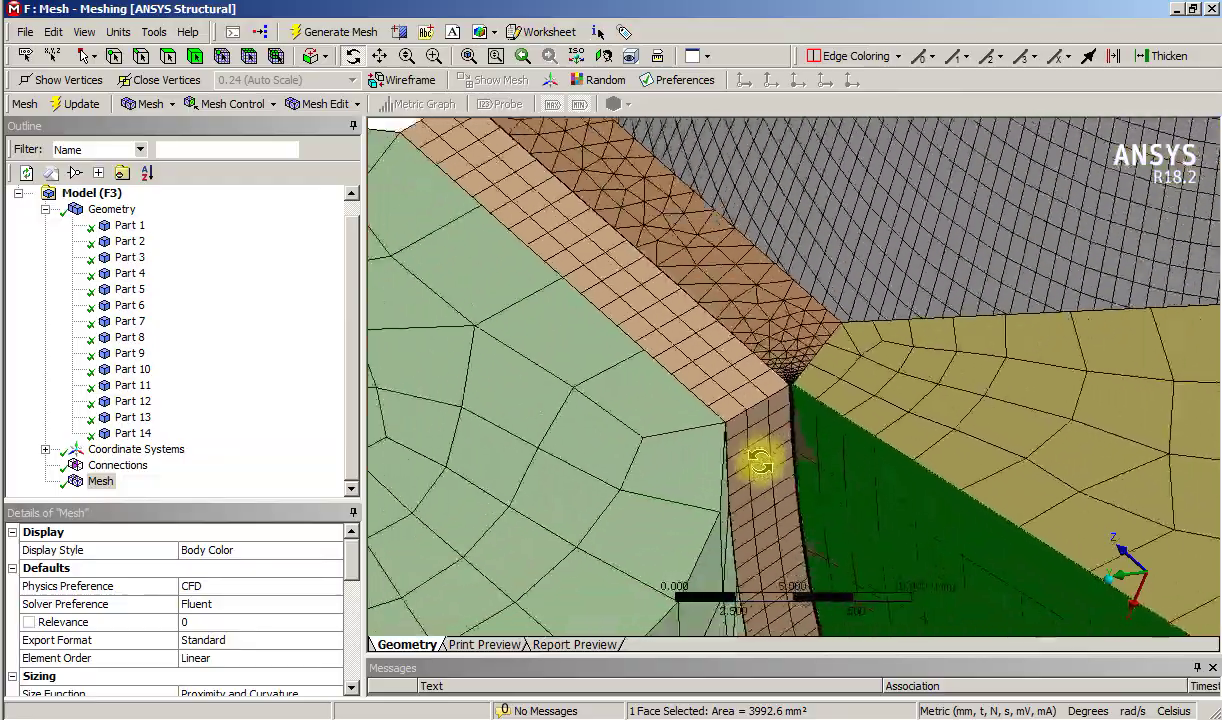
{"action": "scroll", "coordinate": [760, 461], "scroll_direction": "down", "scroll_amount": 5}
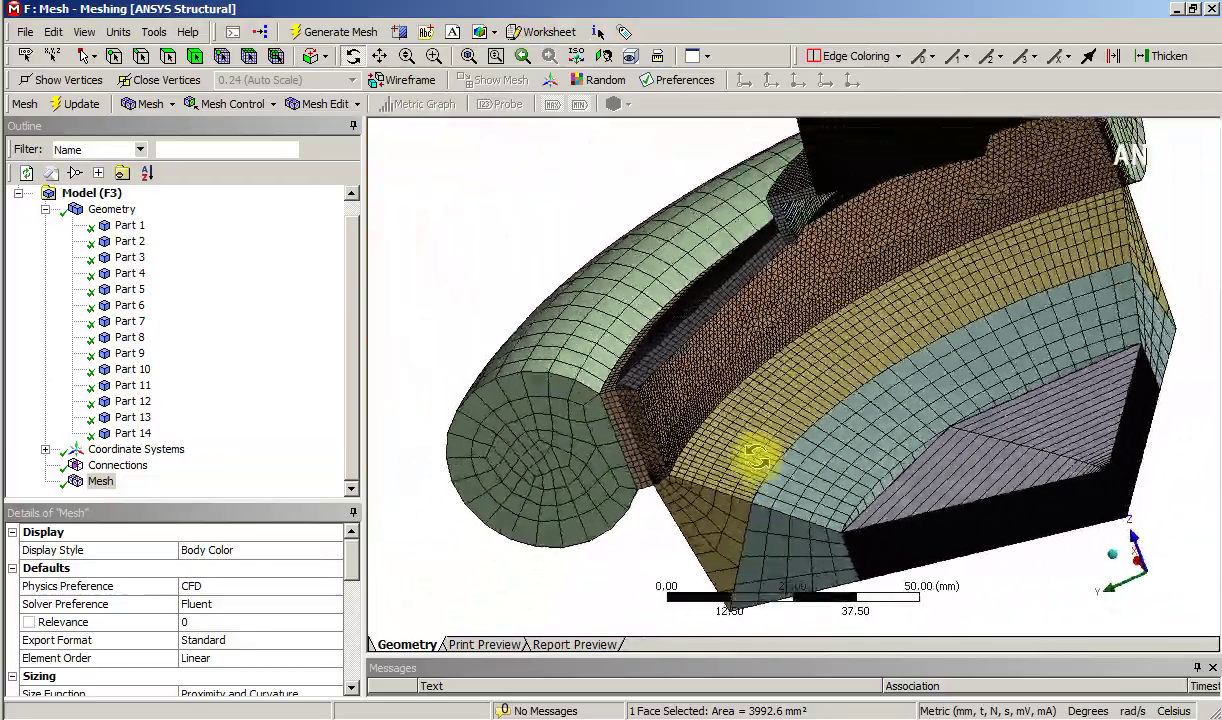
{"action": "left_click_drag", "start_coordinate": [757, 457], "coordinate": [466, 531]}
{"action": "left_click", "coordinate": [466, 531]}
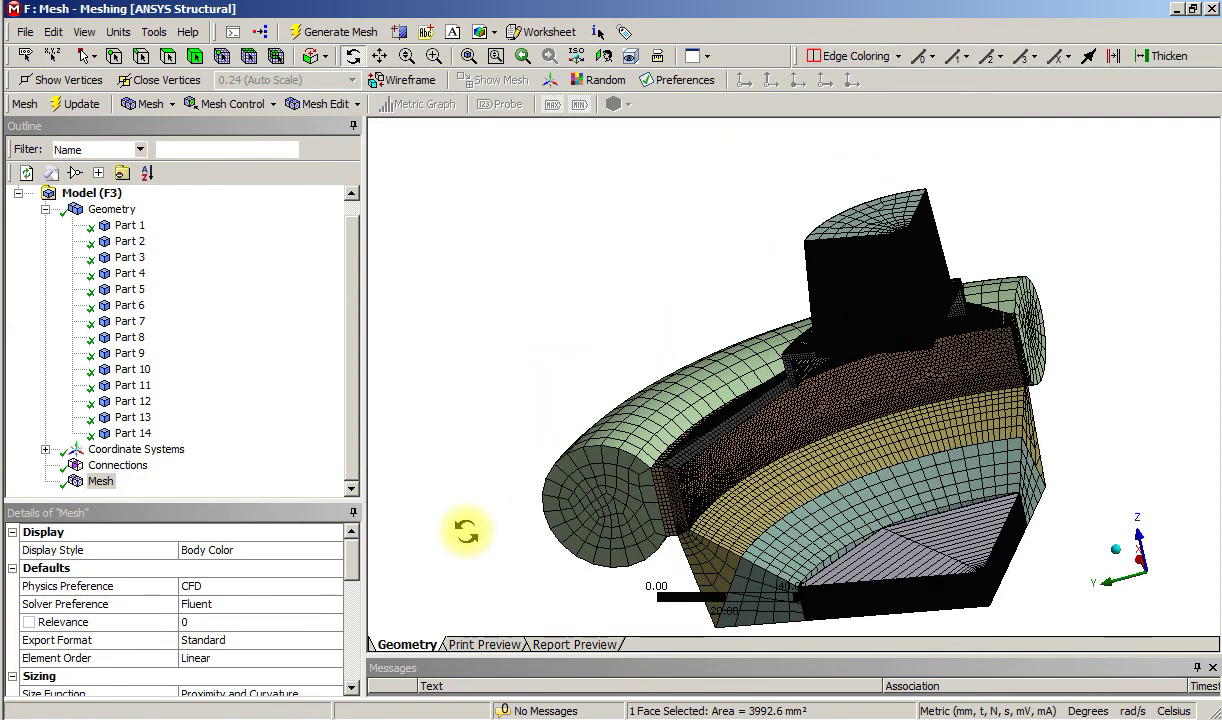